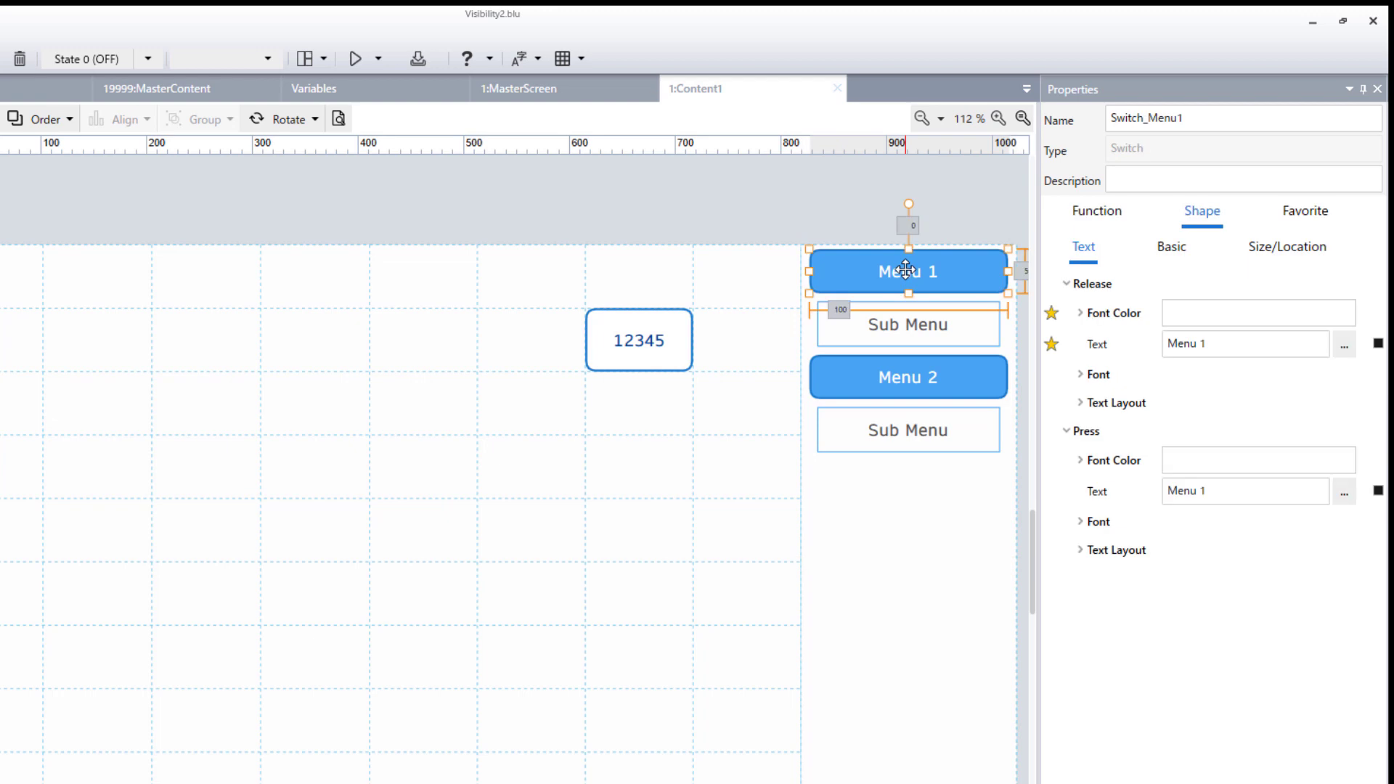
- Inspect the properties of the Menu 2 switch and both Sub Menu text boxes on Content1
click(906, 332)
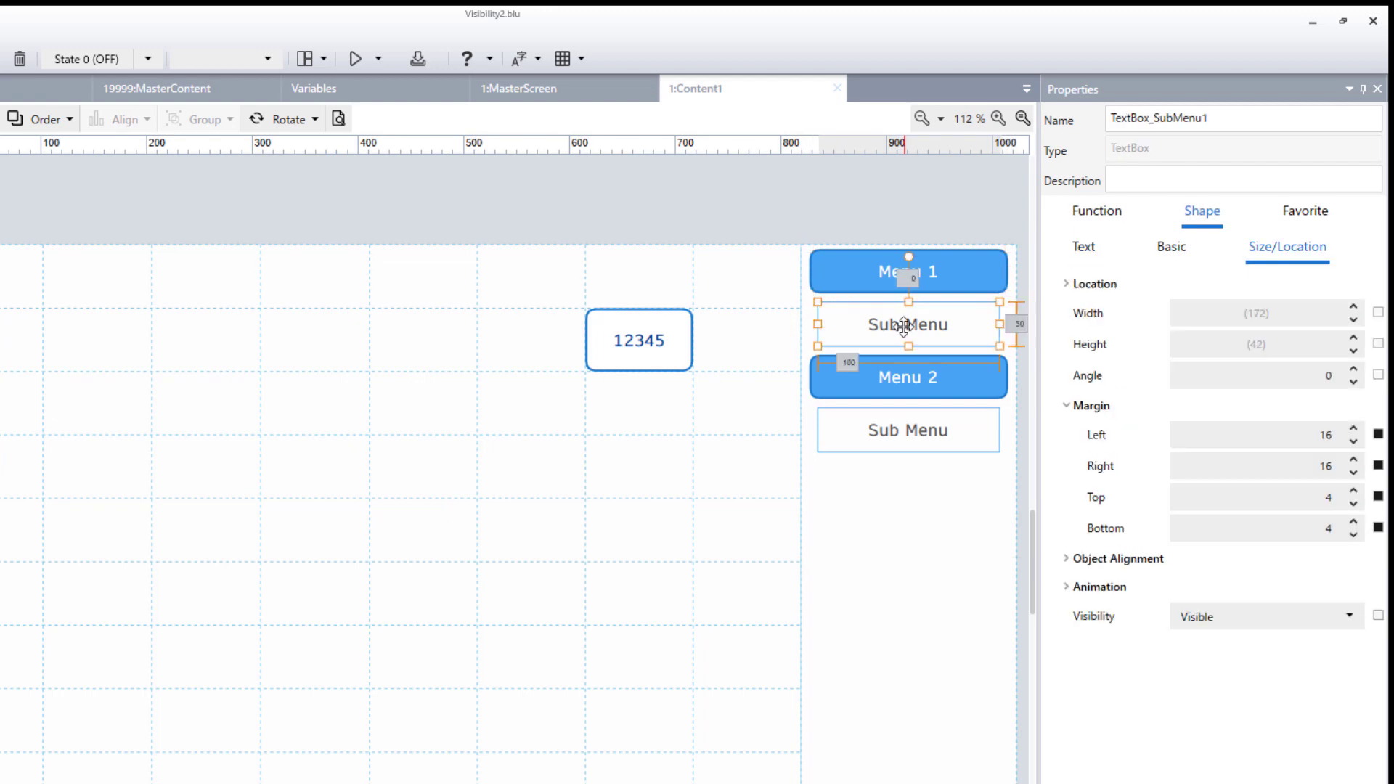
click(906, 383)
click(905, 432)
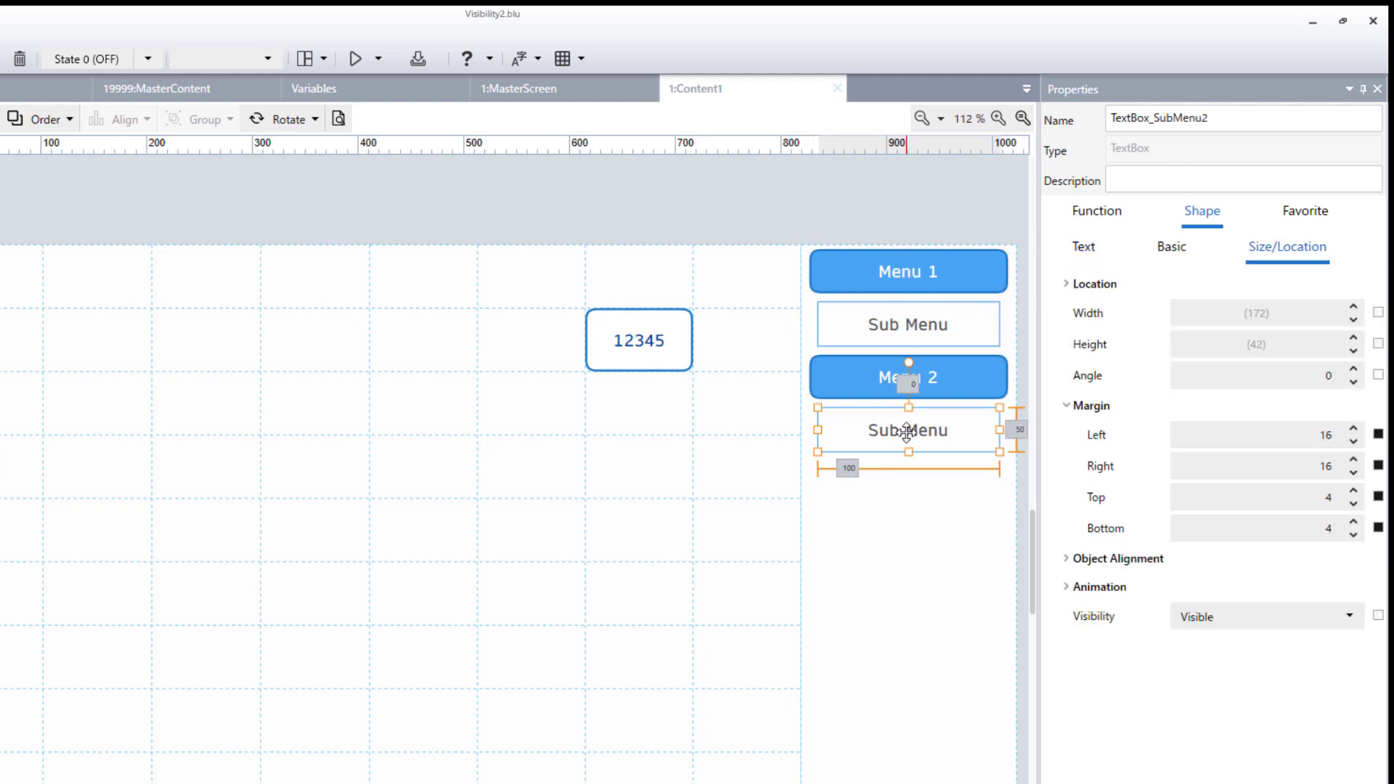
click(906, 212)
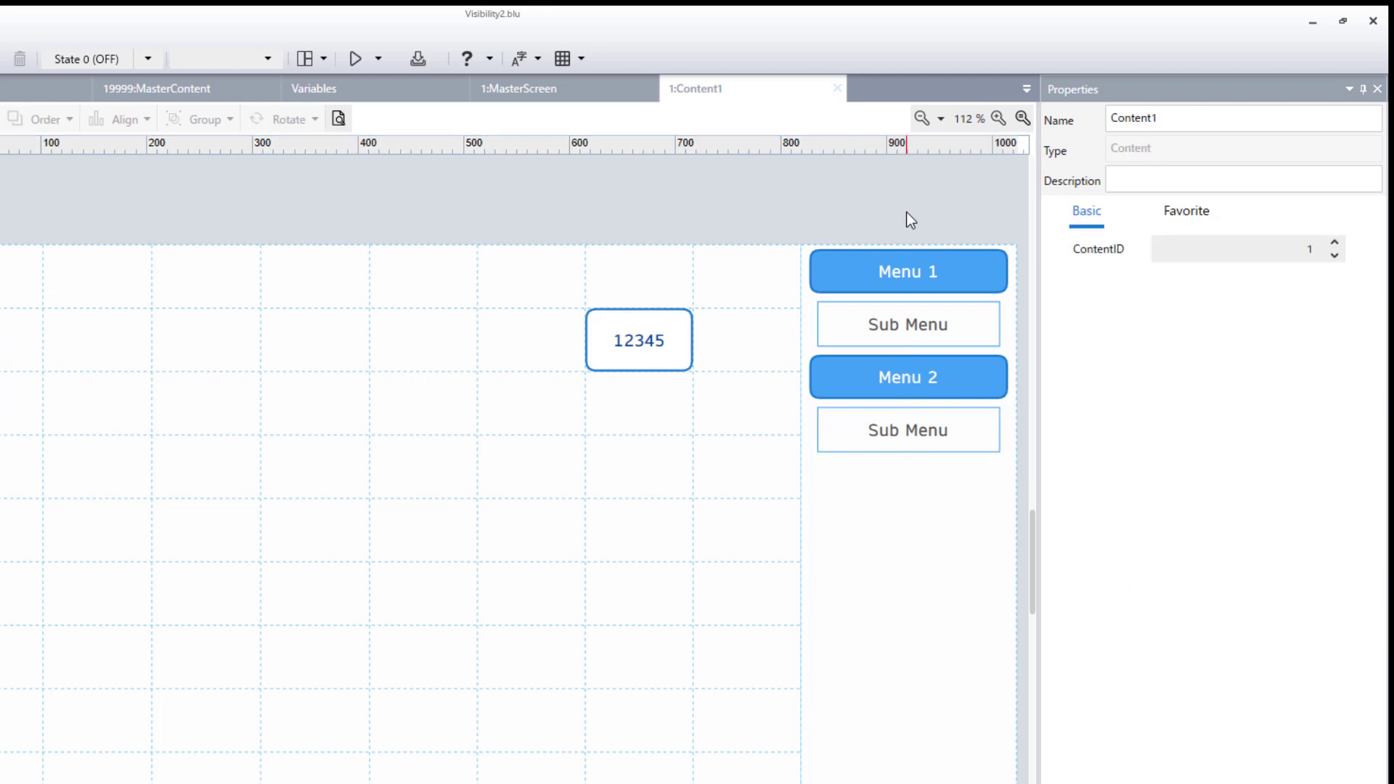
- Set the visibility of the Sub Menu text box under Menu 1 to Hidden
click(899, 328)
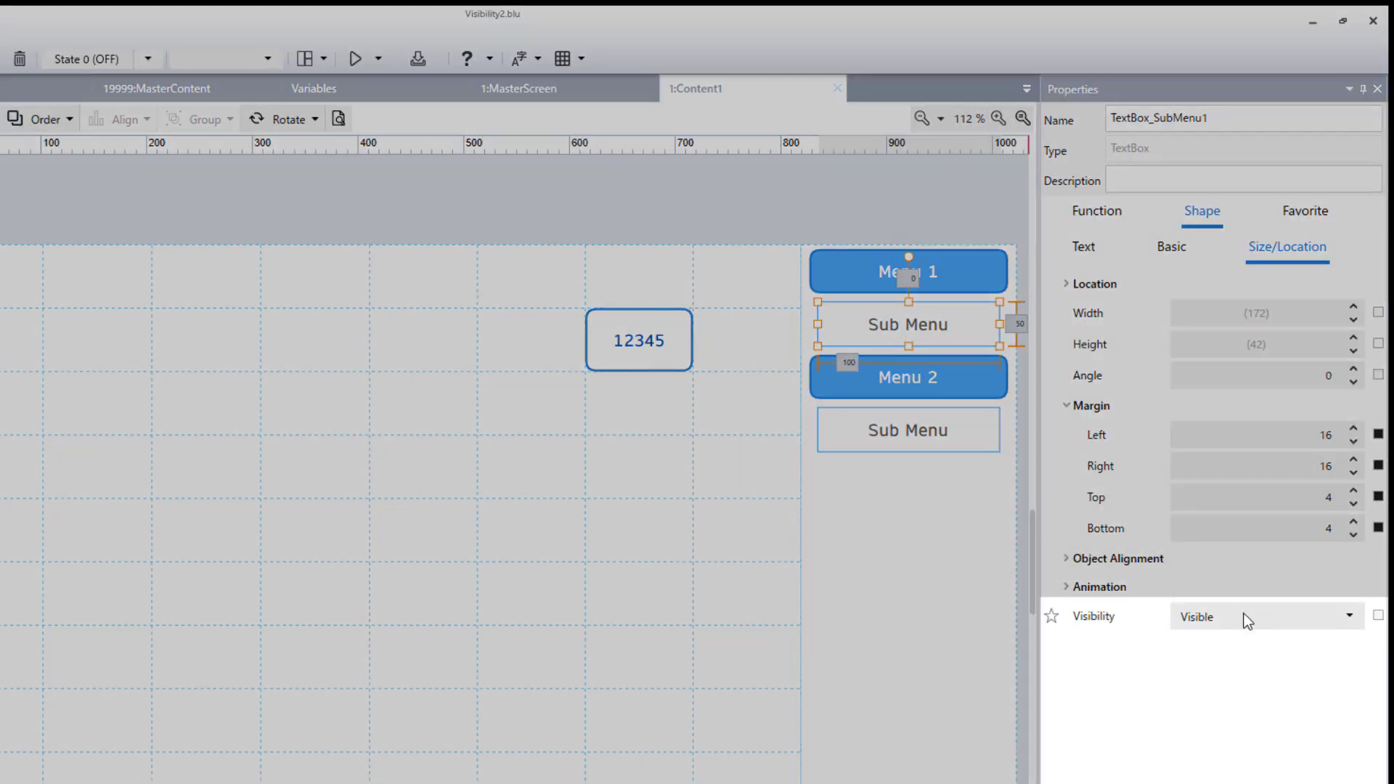
click(1255, 616)
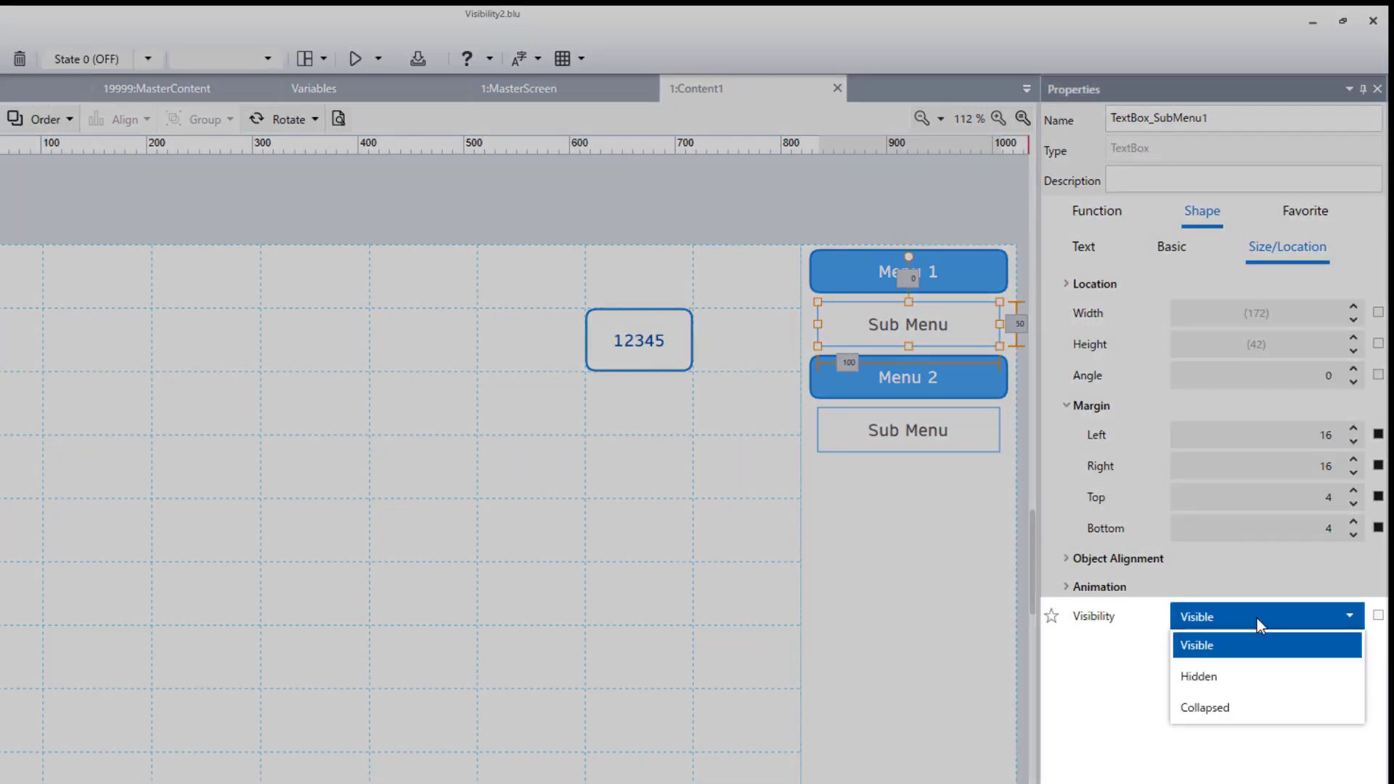
click(1257, 677)
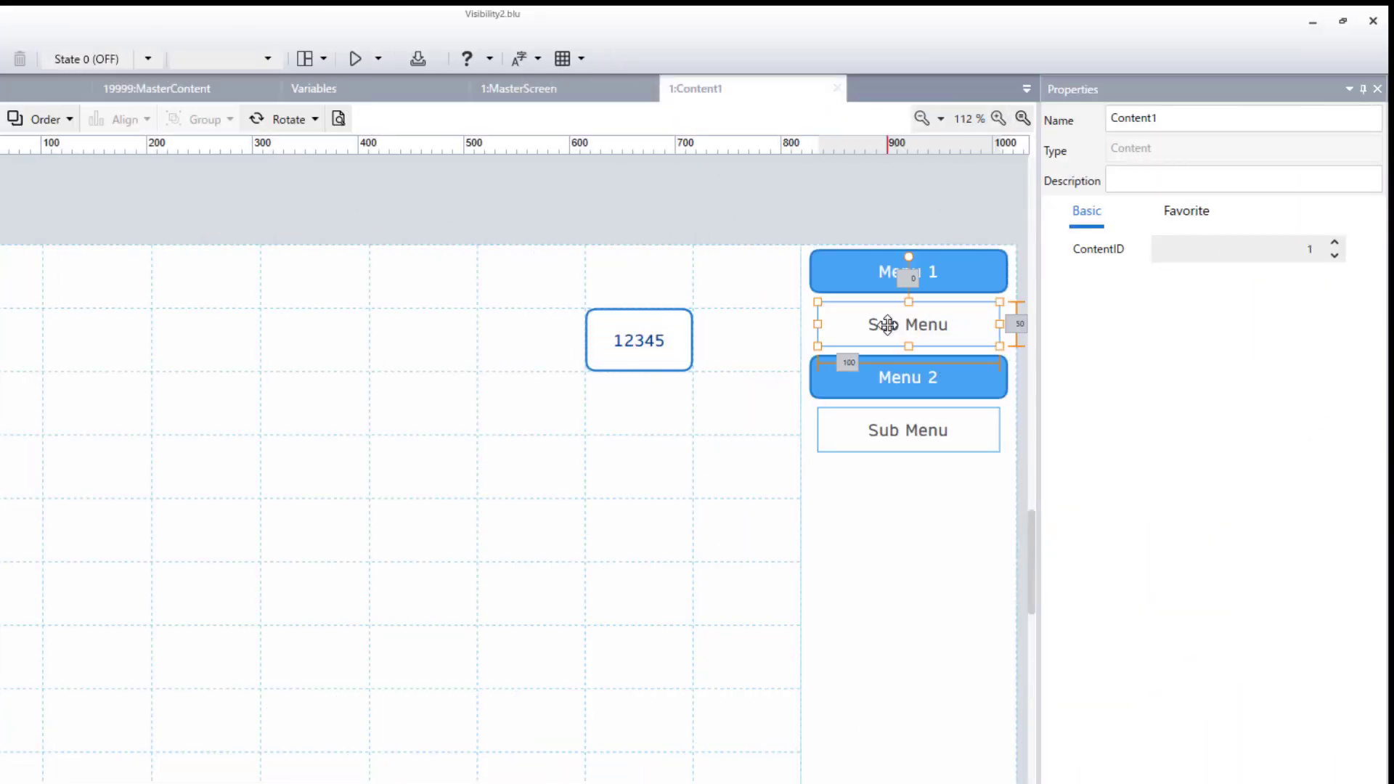
- Change the visibility of the Sub Menu text box under Menu 1 to Collapsed
click(887, 325)
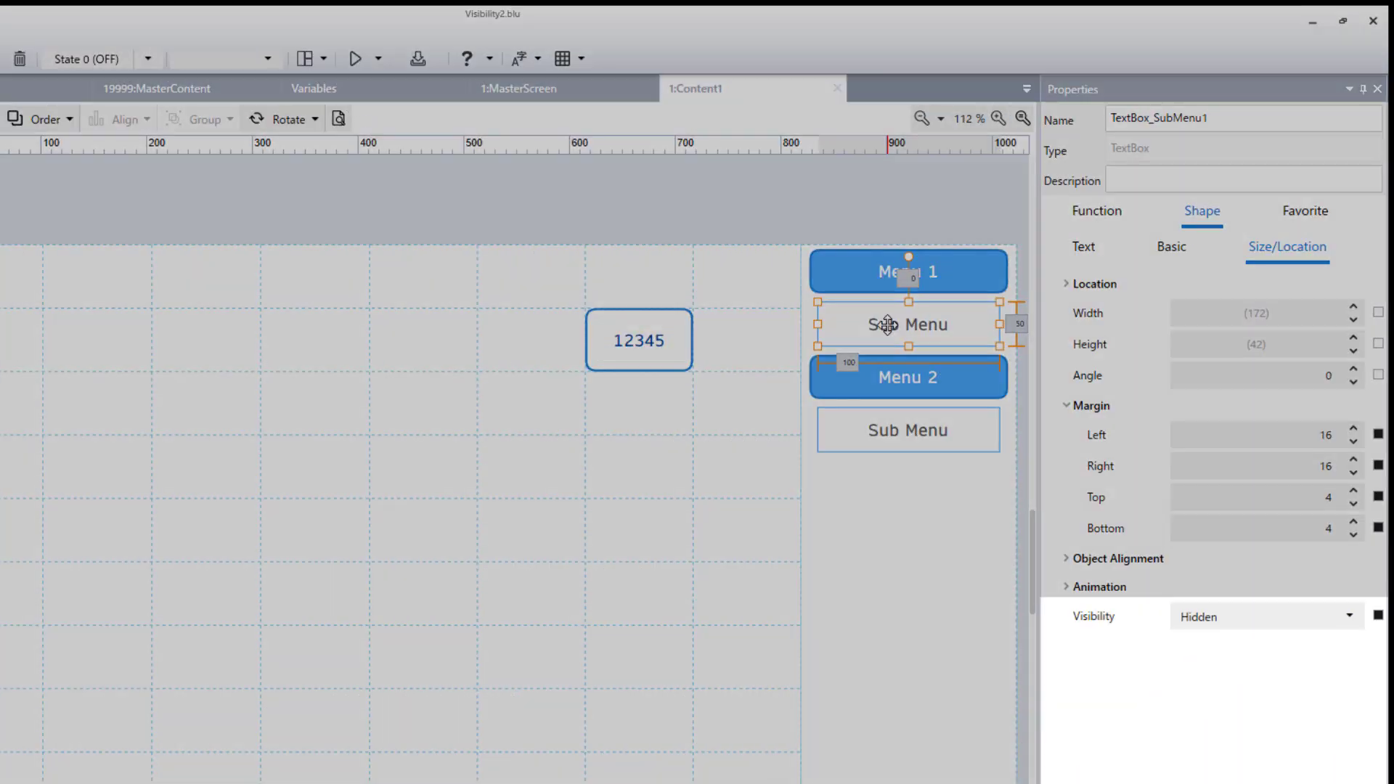
click(1235, 620)
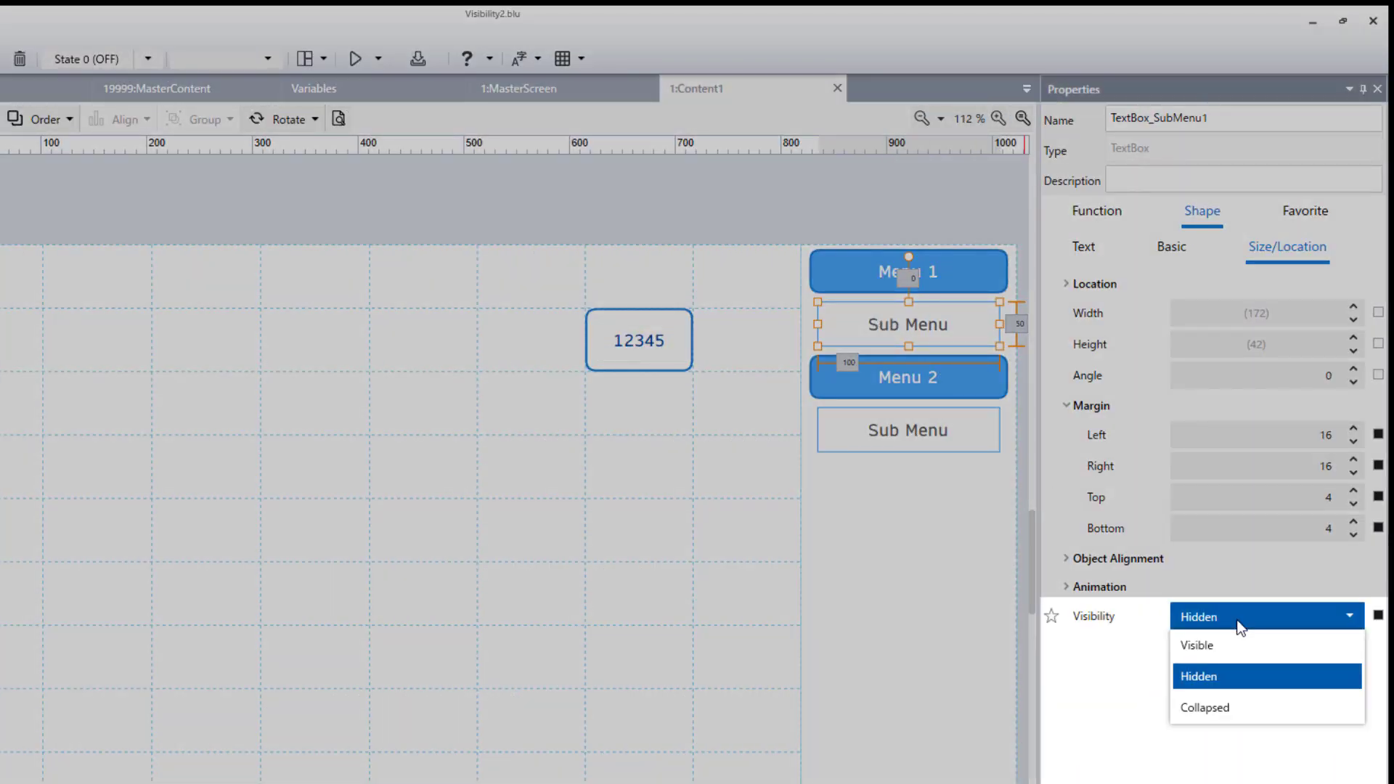
click(1223, 709)
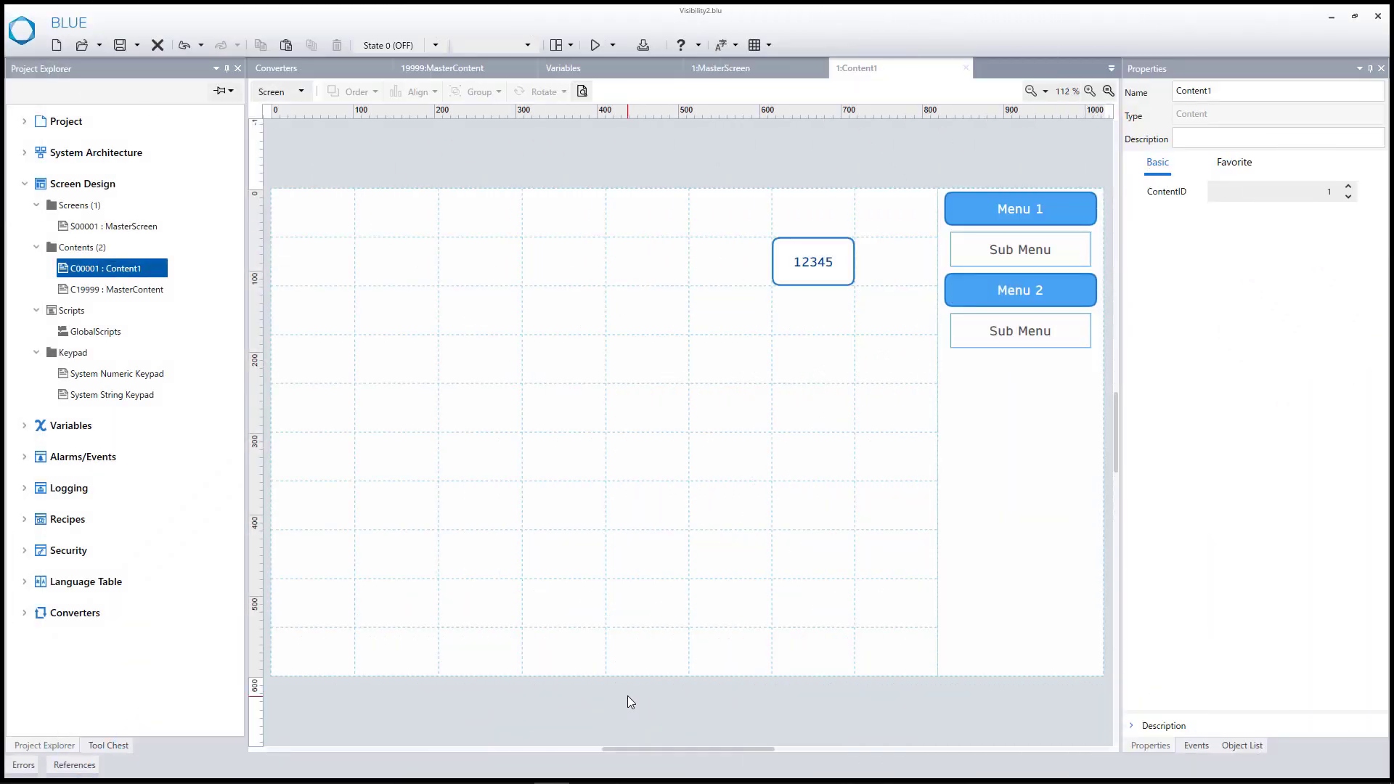
- Add a new BOOL variable to the project's list of all variables
click(27, 428)
click(27, 428)
click(99, 450)
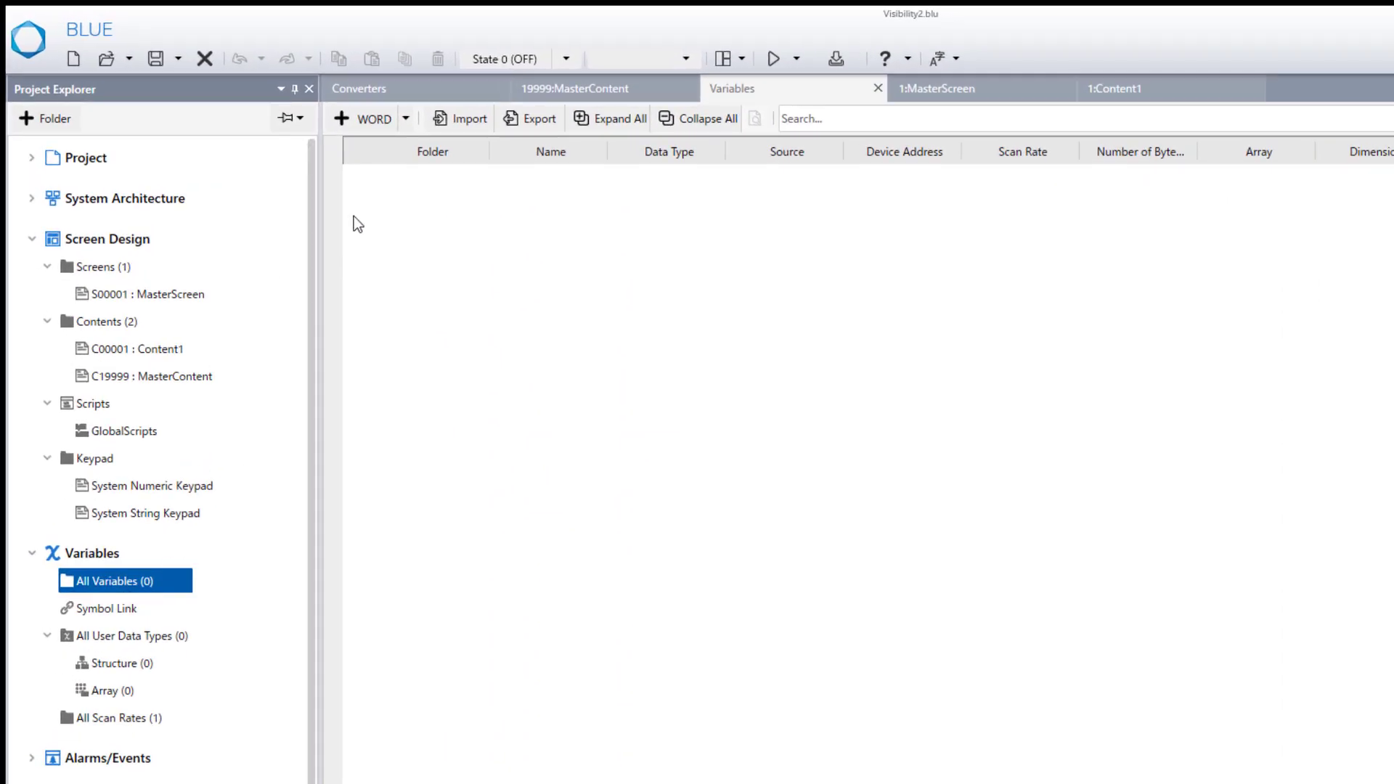
click(405, 121)
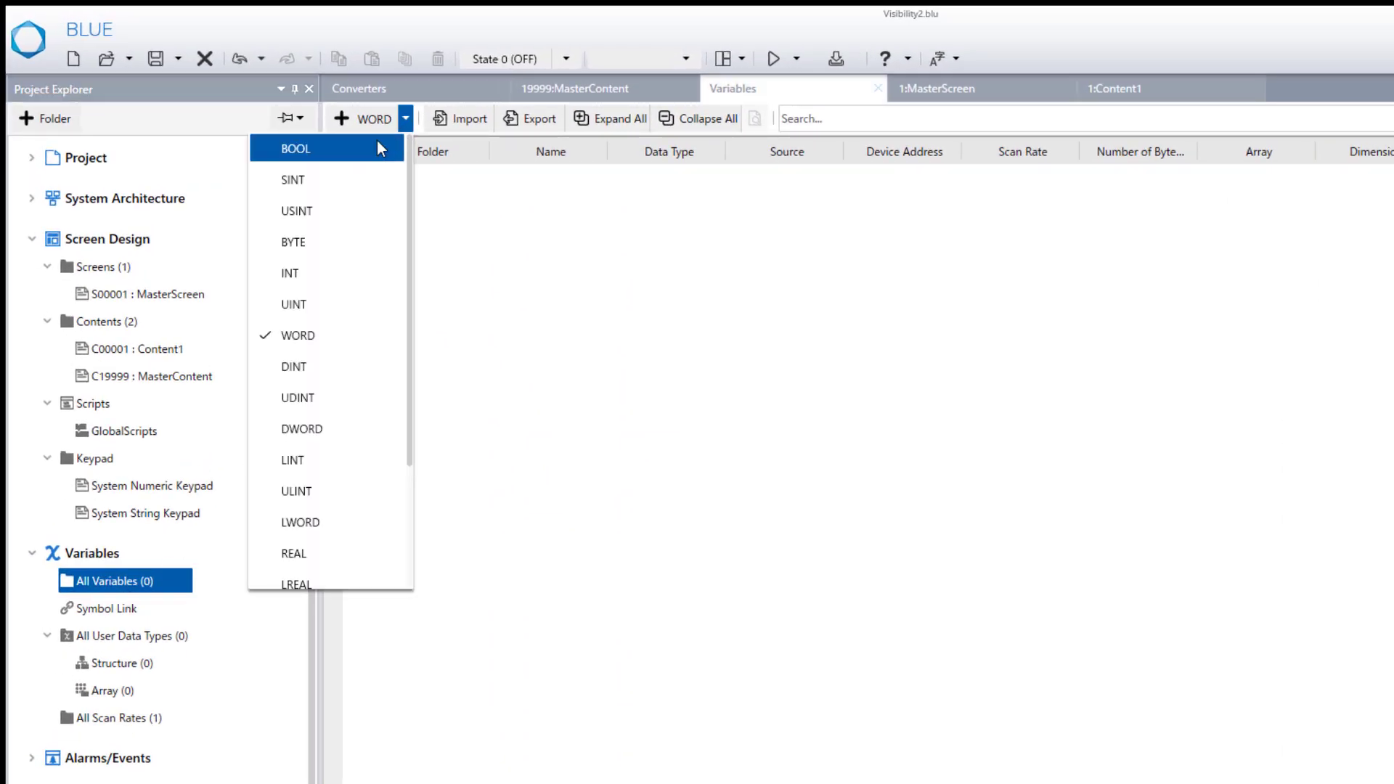
click(377, 143)
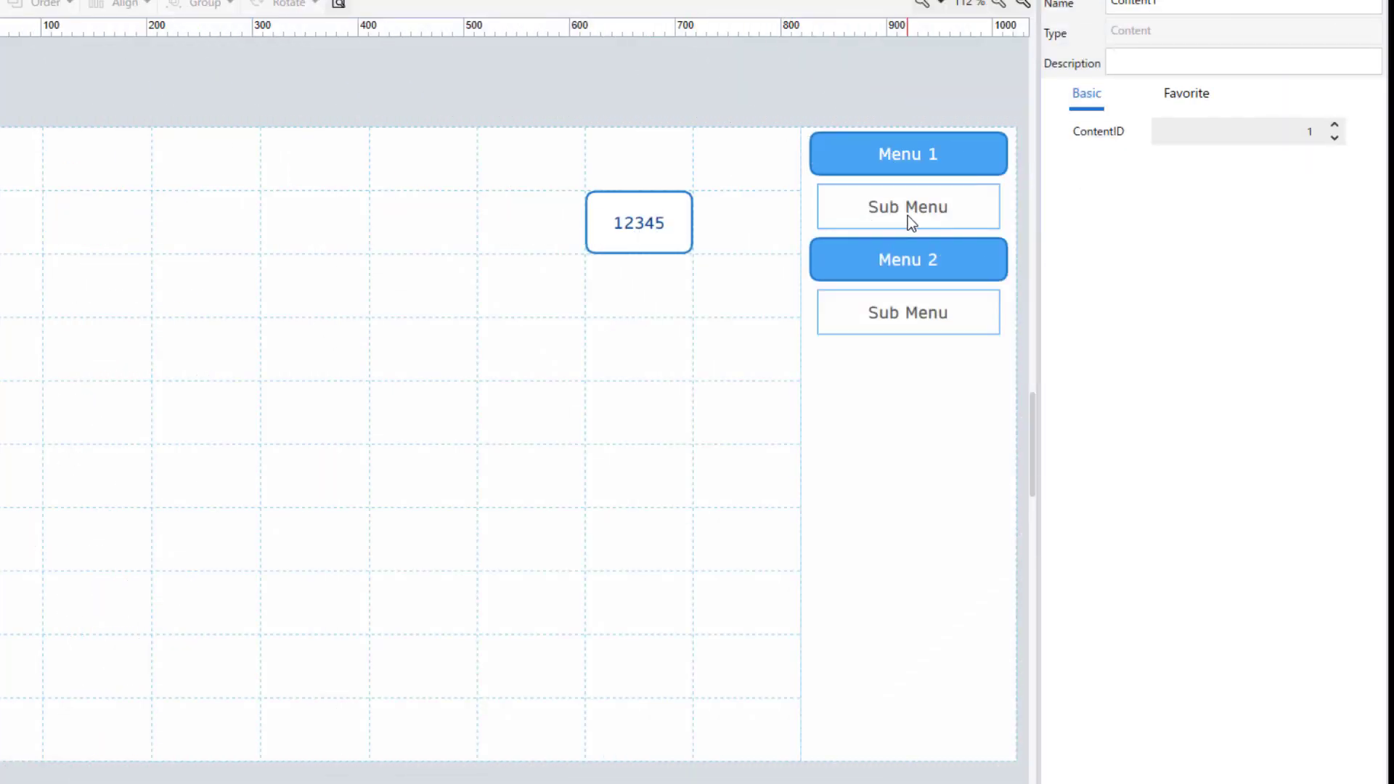
- Bind the visibility of the Sub Menu text box under Menu 1 to the variable Var1
click(907, 215)
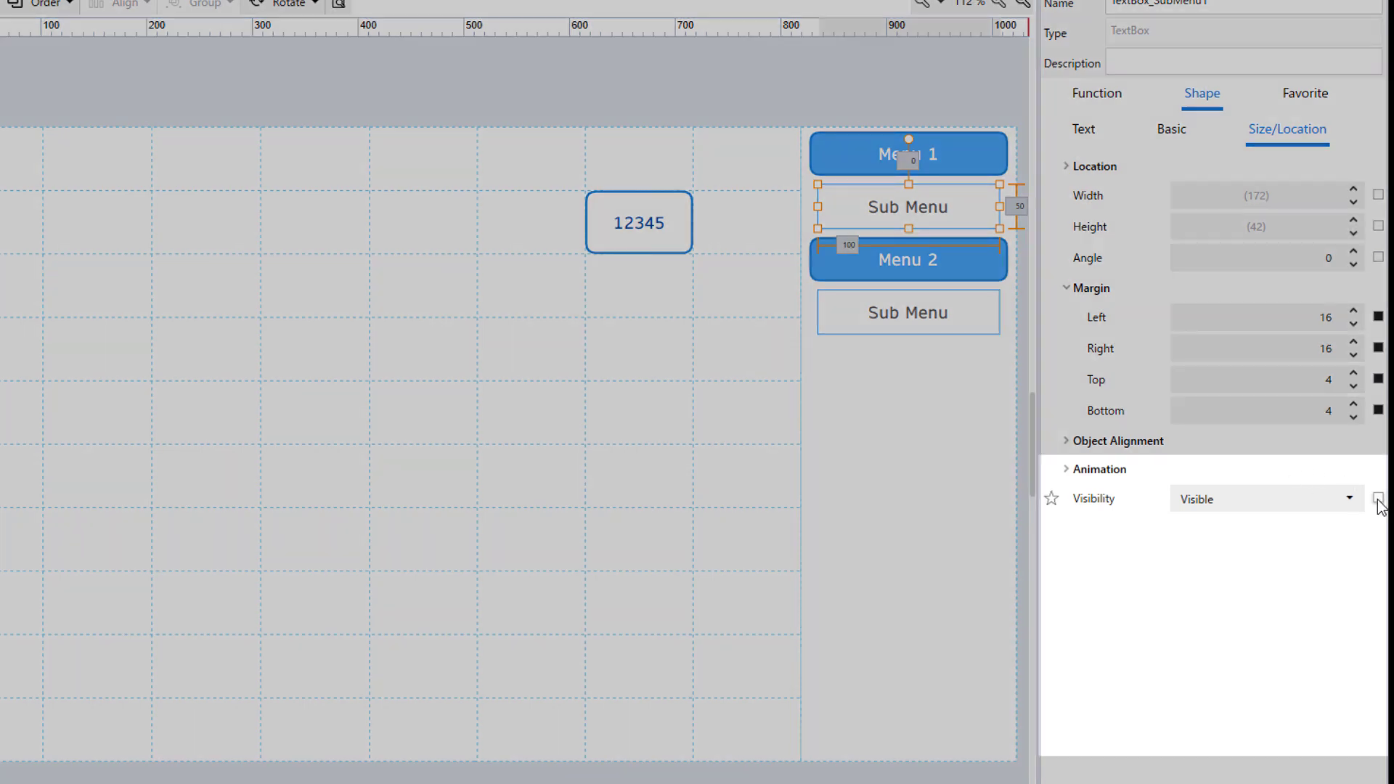
click(1378, 498)
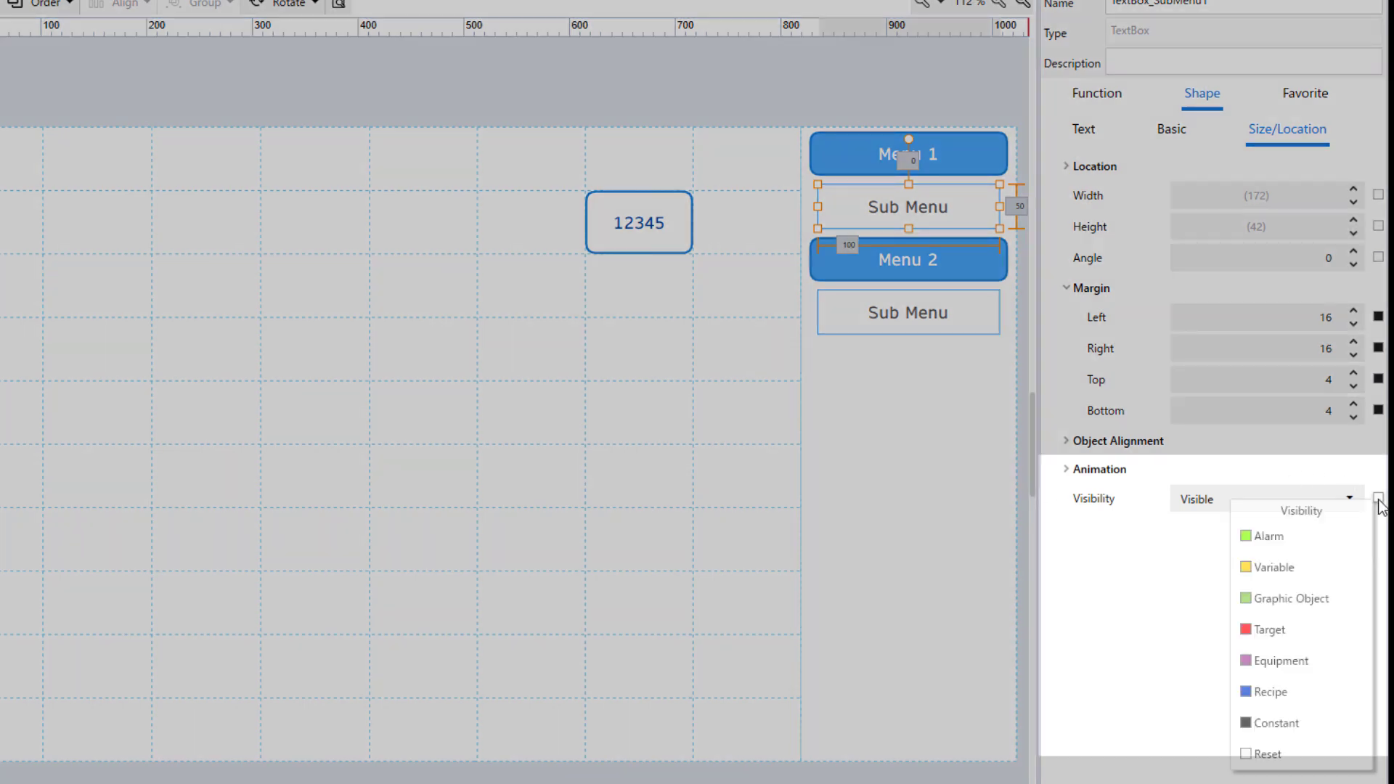
click(1310, 568)
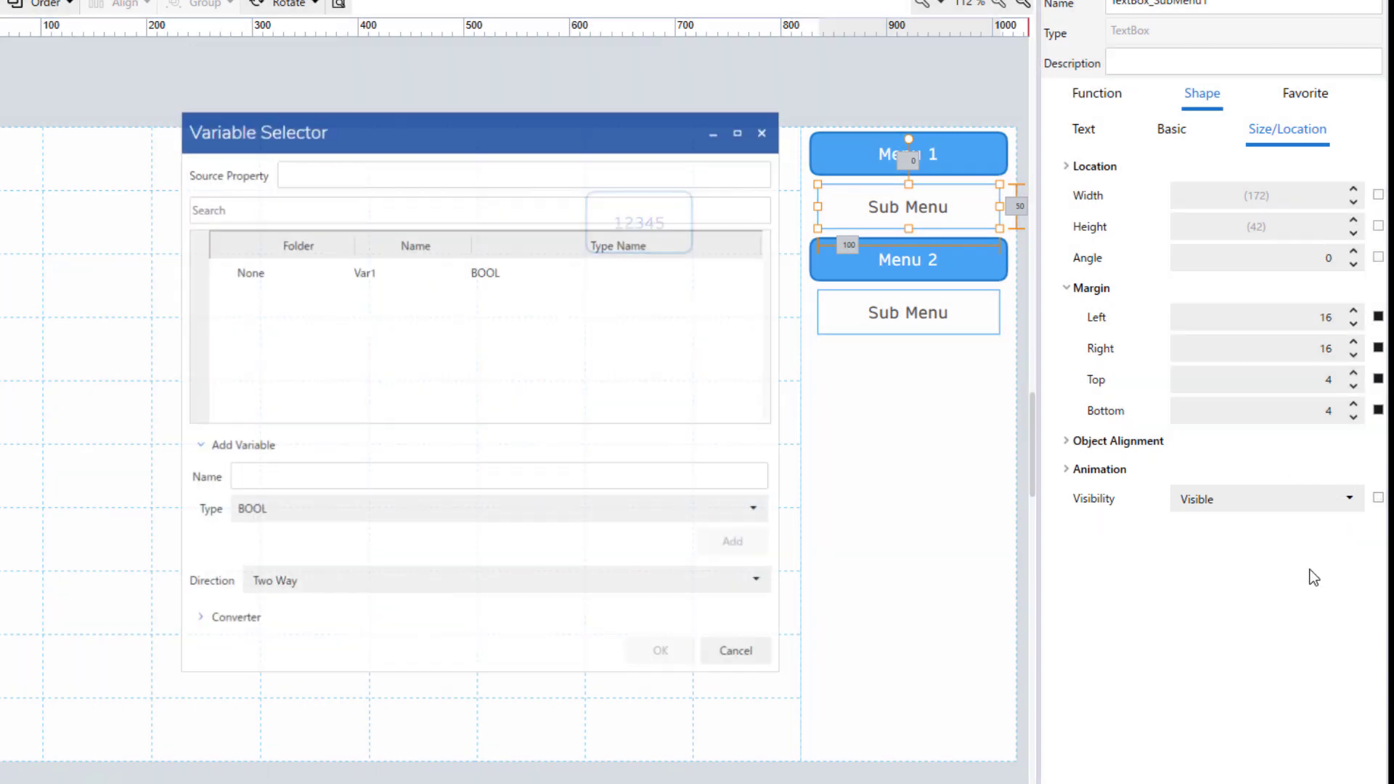
click(292, 270)
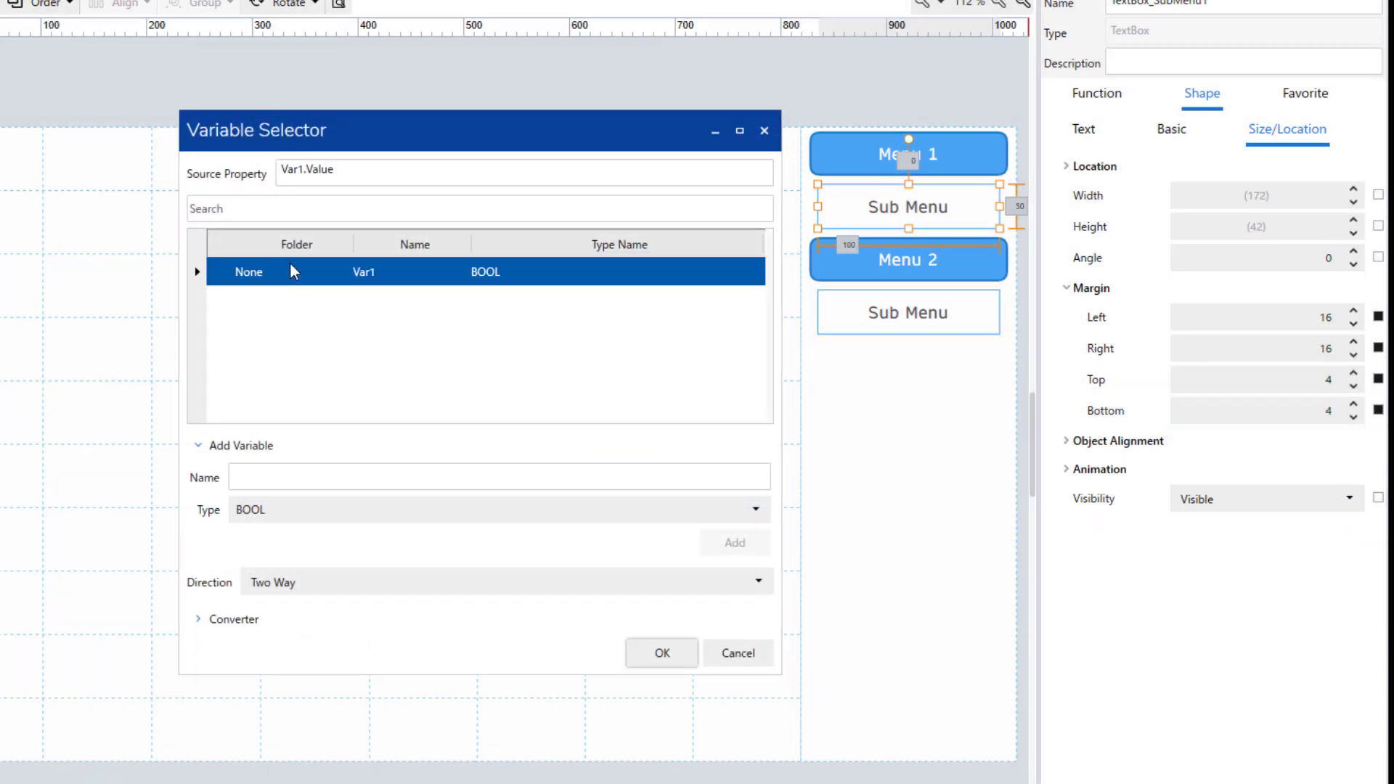
click(665, 659)
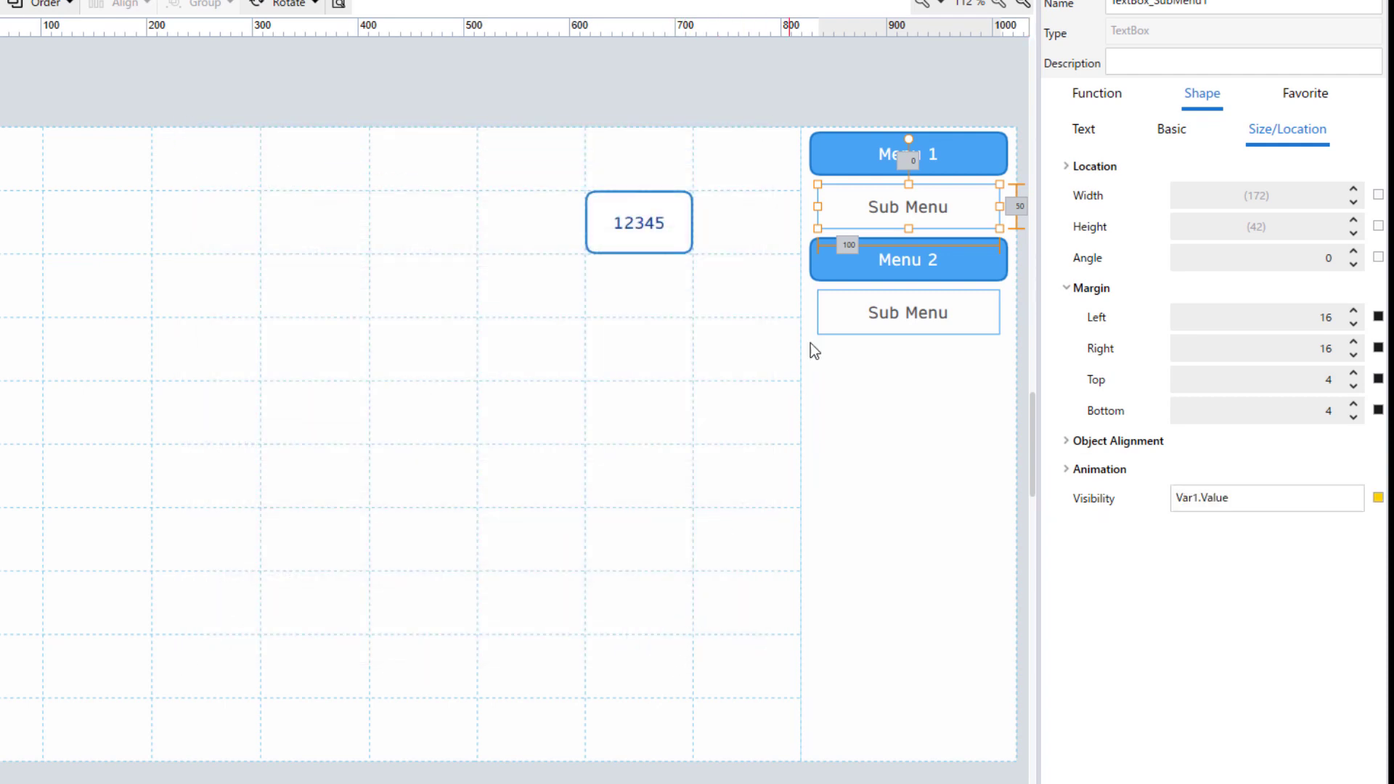
- Configure the Menu 1 switch's touch function as a Bit operation set to Toggle
click(857, 163)
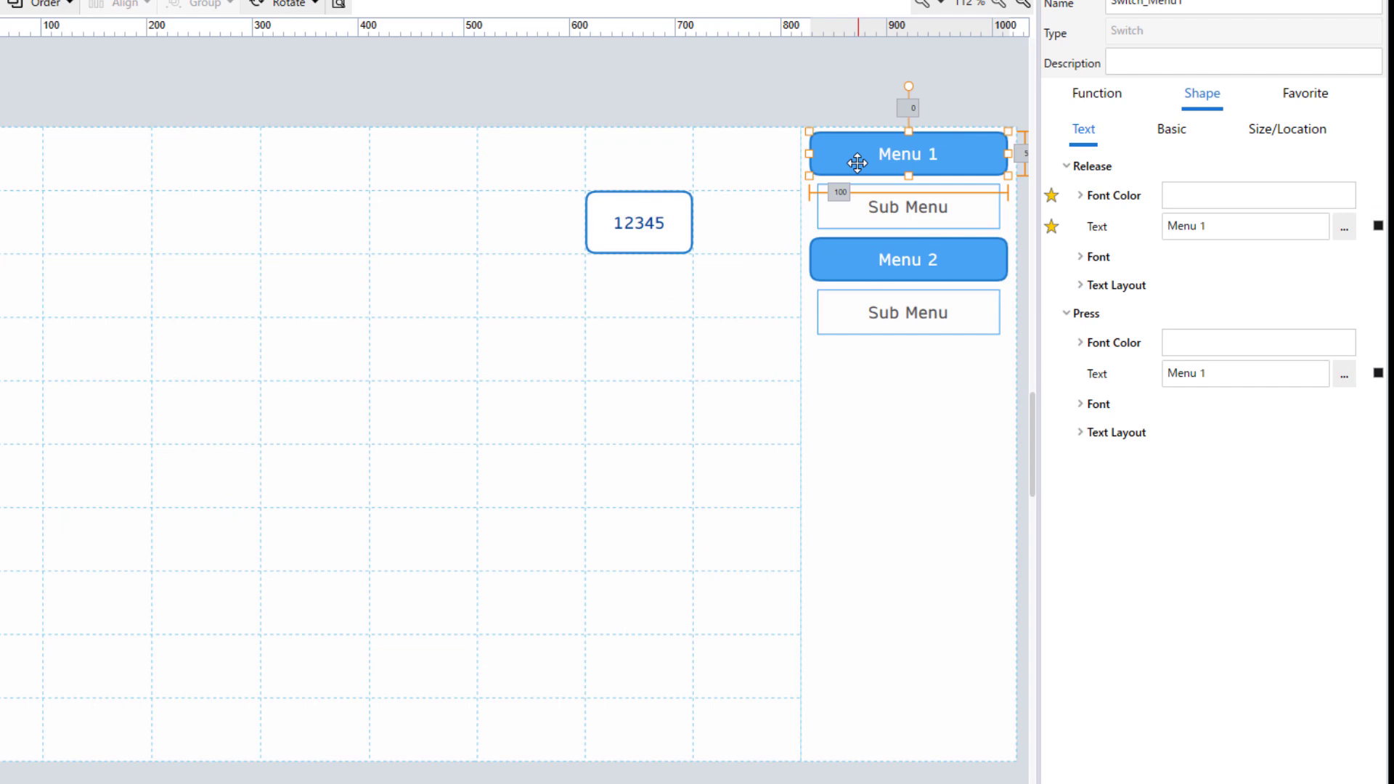
click(1121, 112)
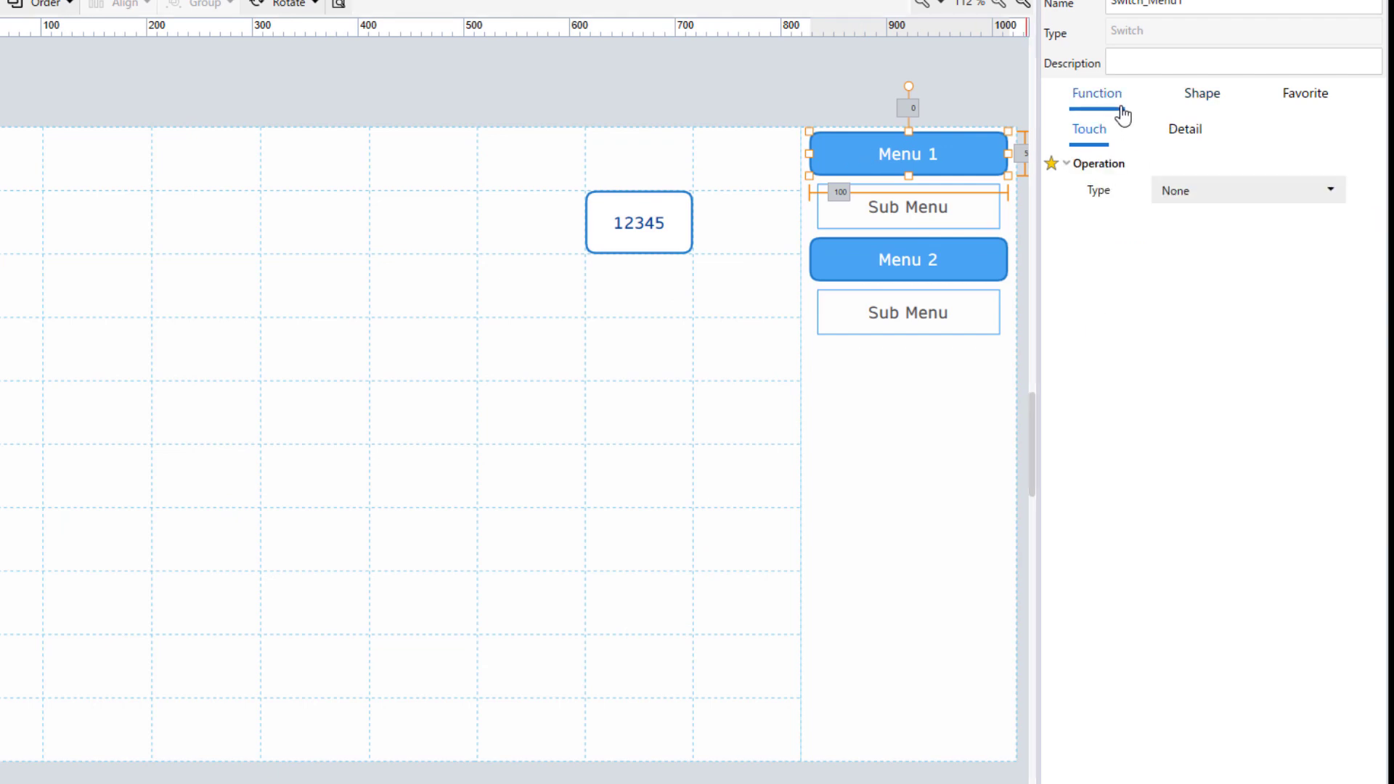
click(1206, 191)
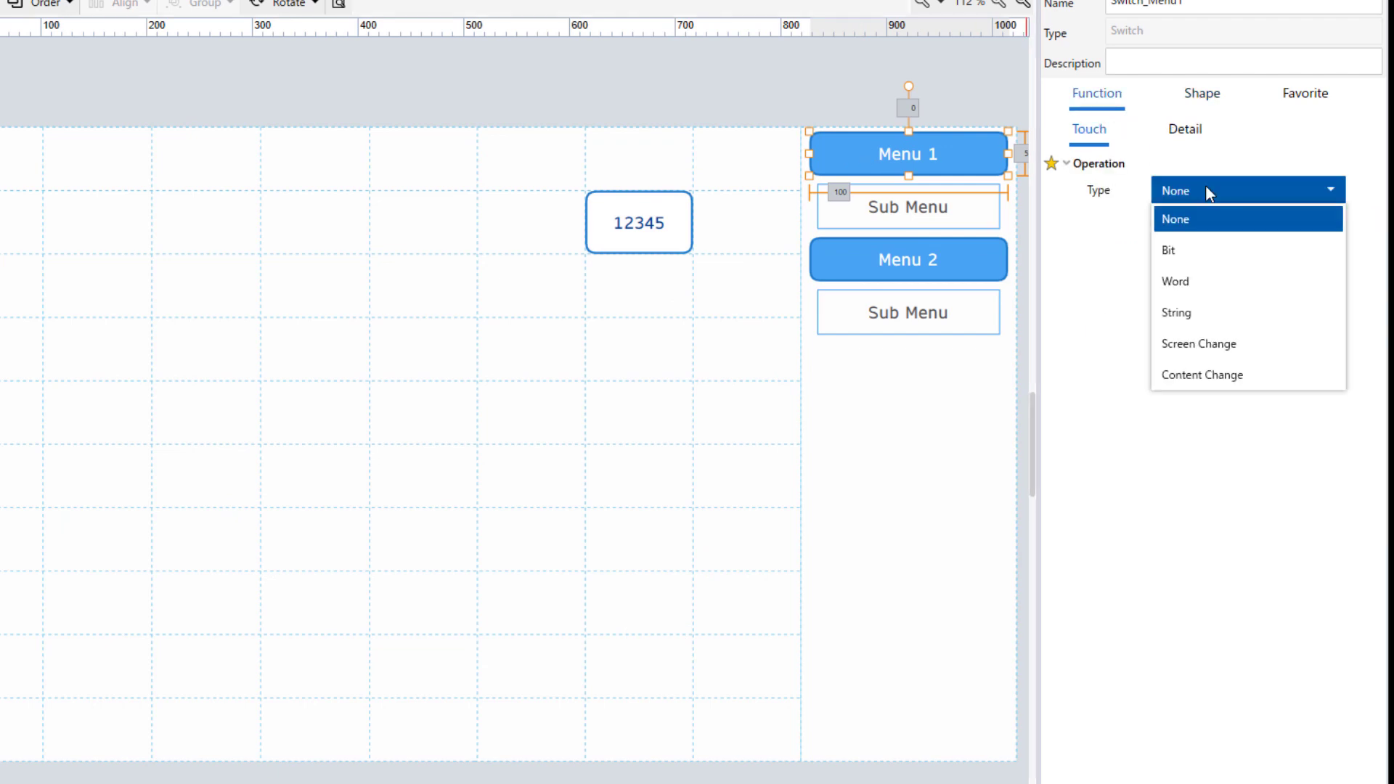
click(1206, 249)
click(1207, 234)
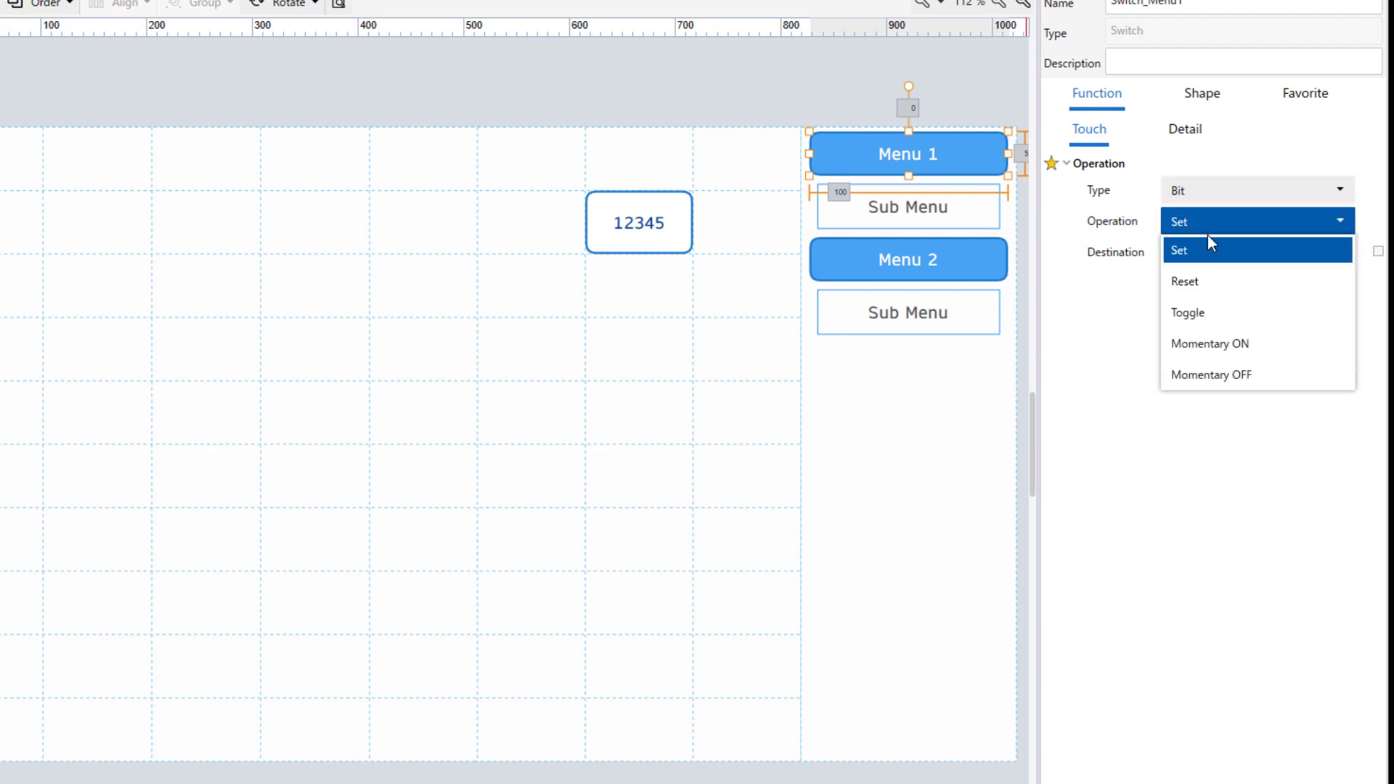
click(1199, 312)
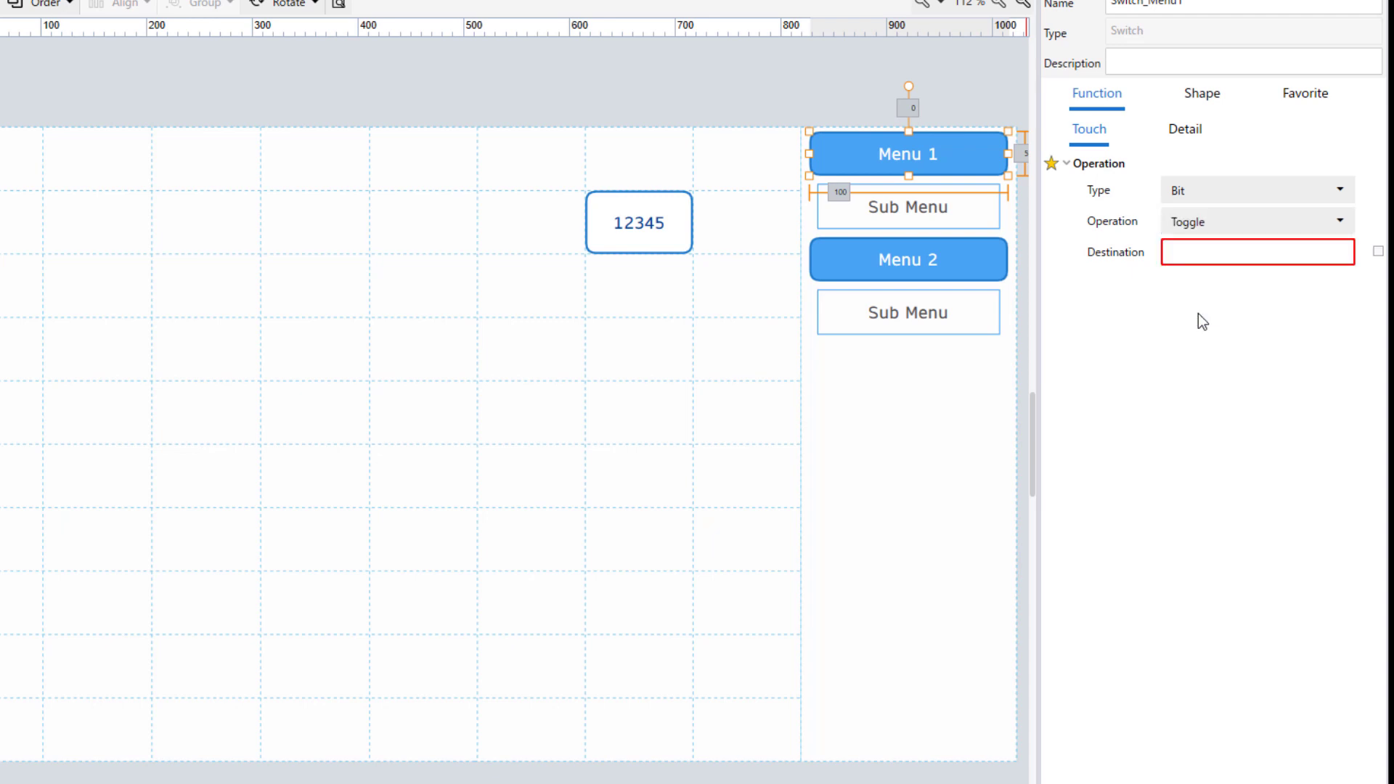
- Assign the variable Var1 as the destination of the Menu 1 switch's toggle operation
click(1378, 252)
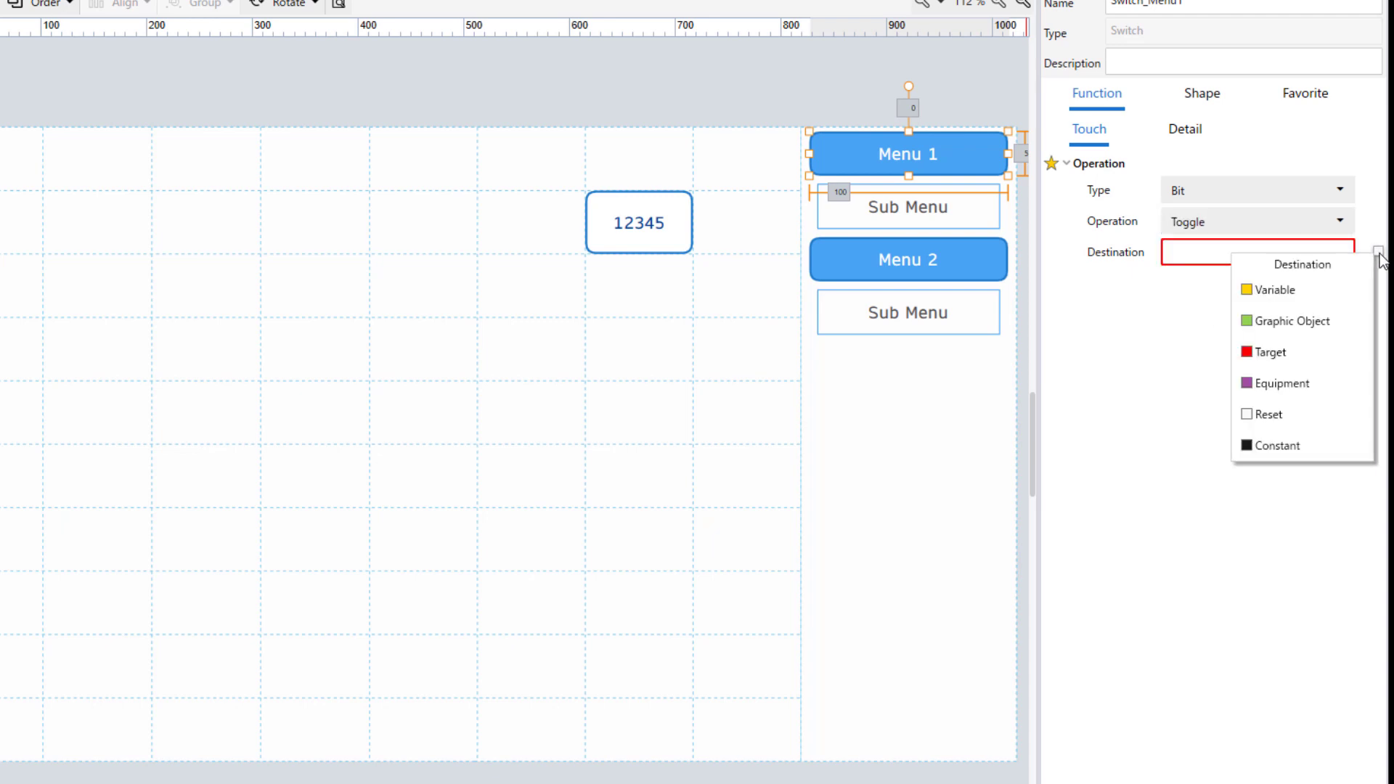
click(1339, 289)
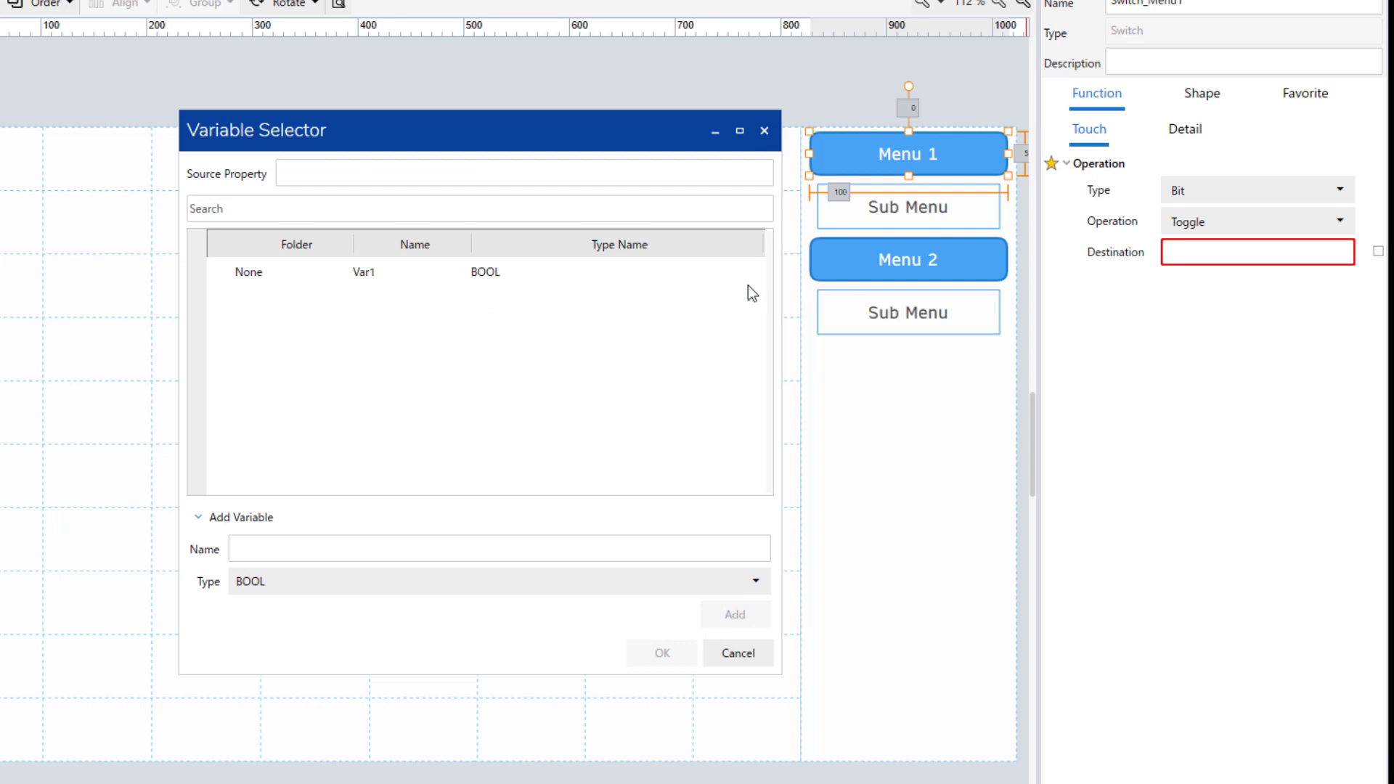
click(250, 280)
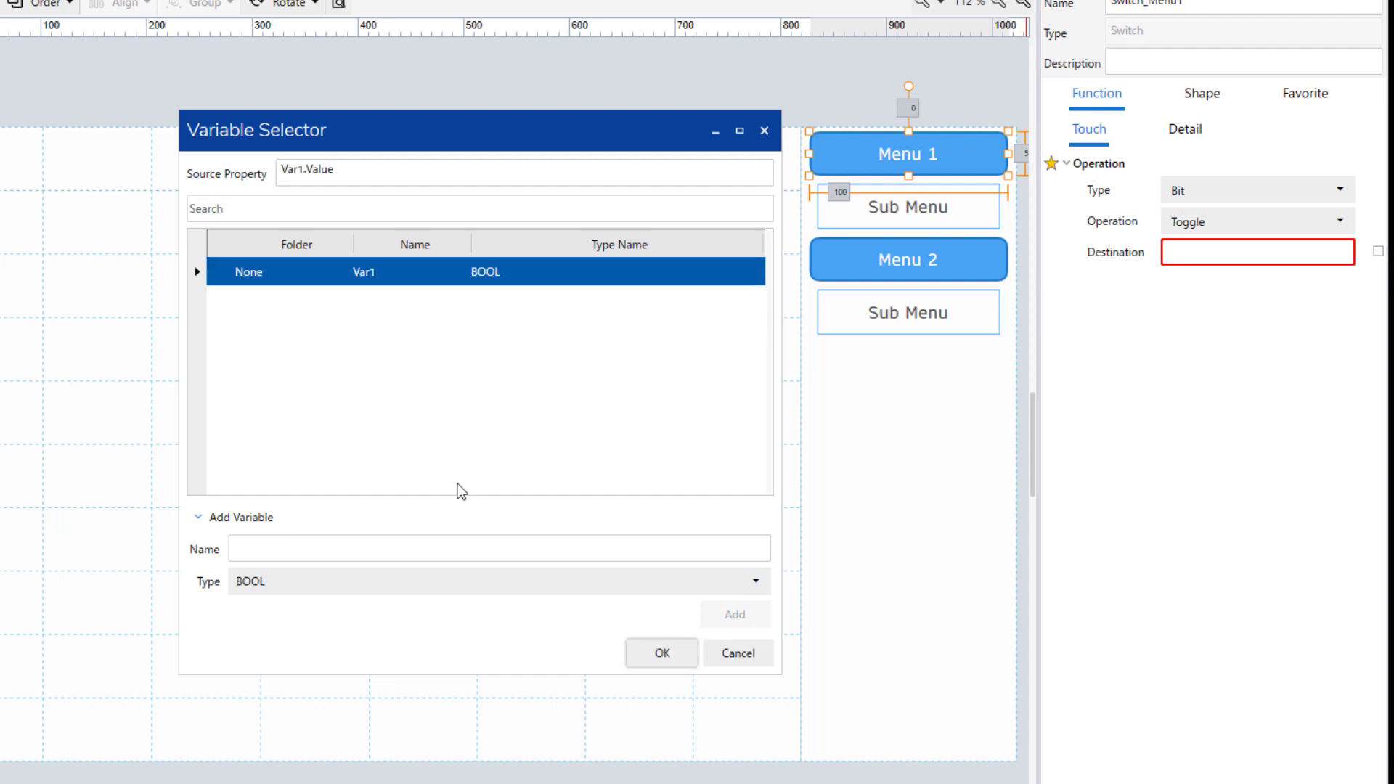
click(653, 662)
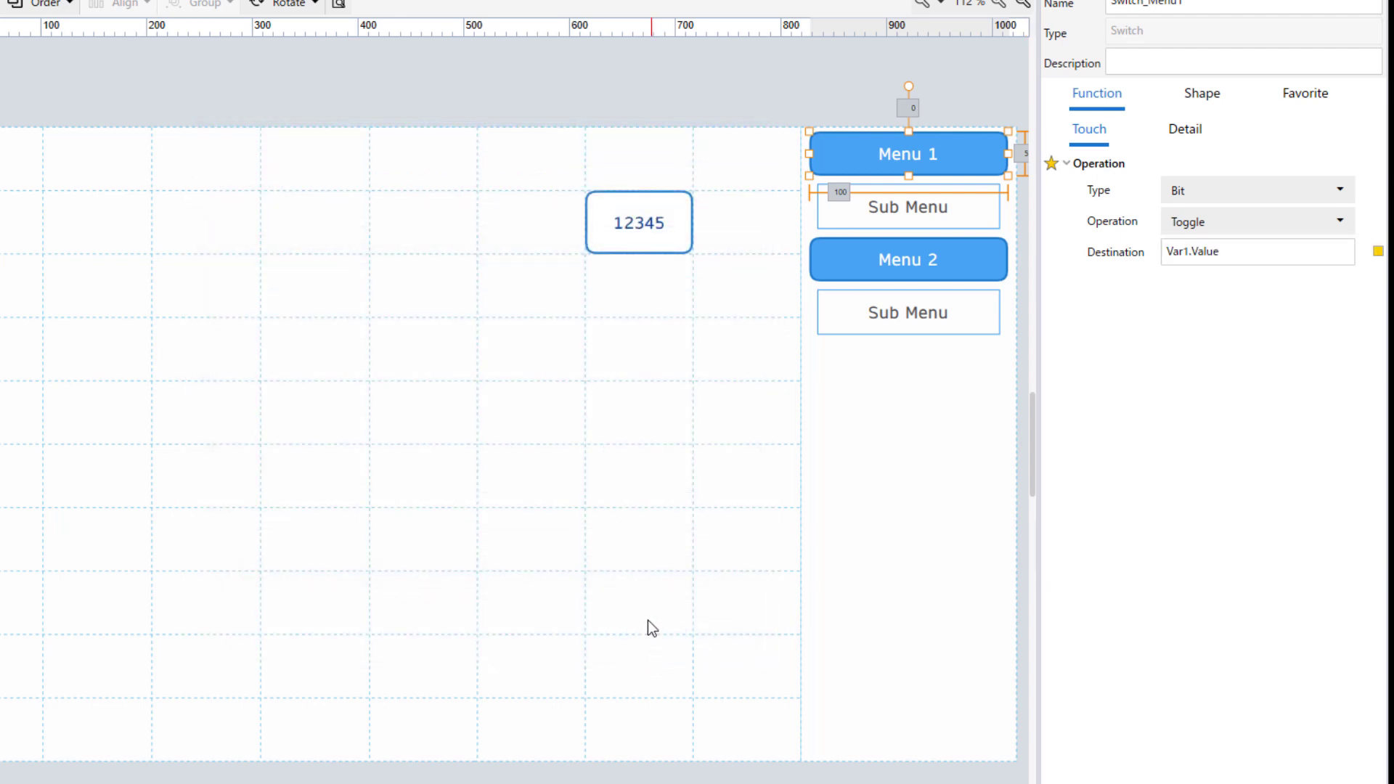
- Bind the current value of the 12345 numeric display to the variable Var1
click(629, 226)
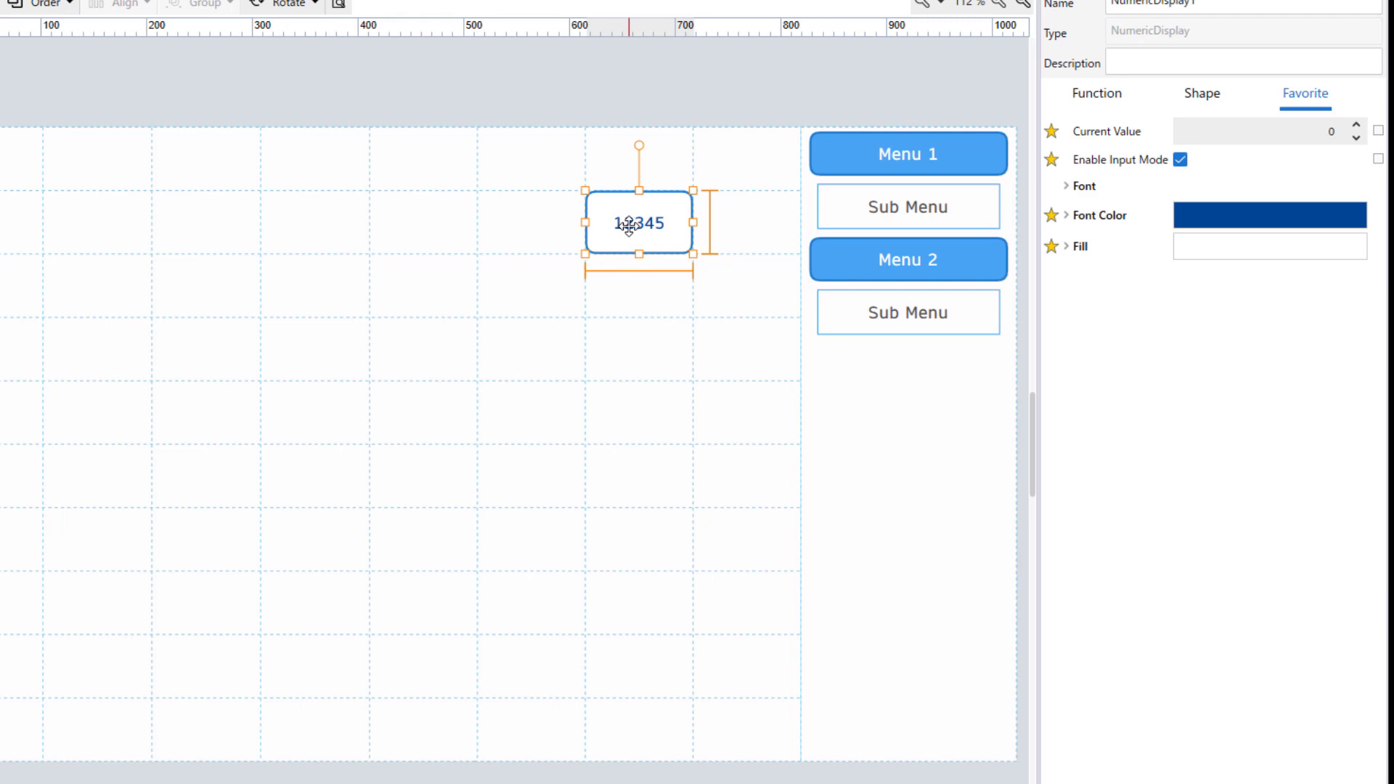
click(1378, 132)
click(1302, 200)
click(293, 272)
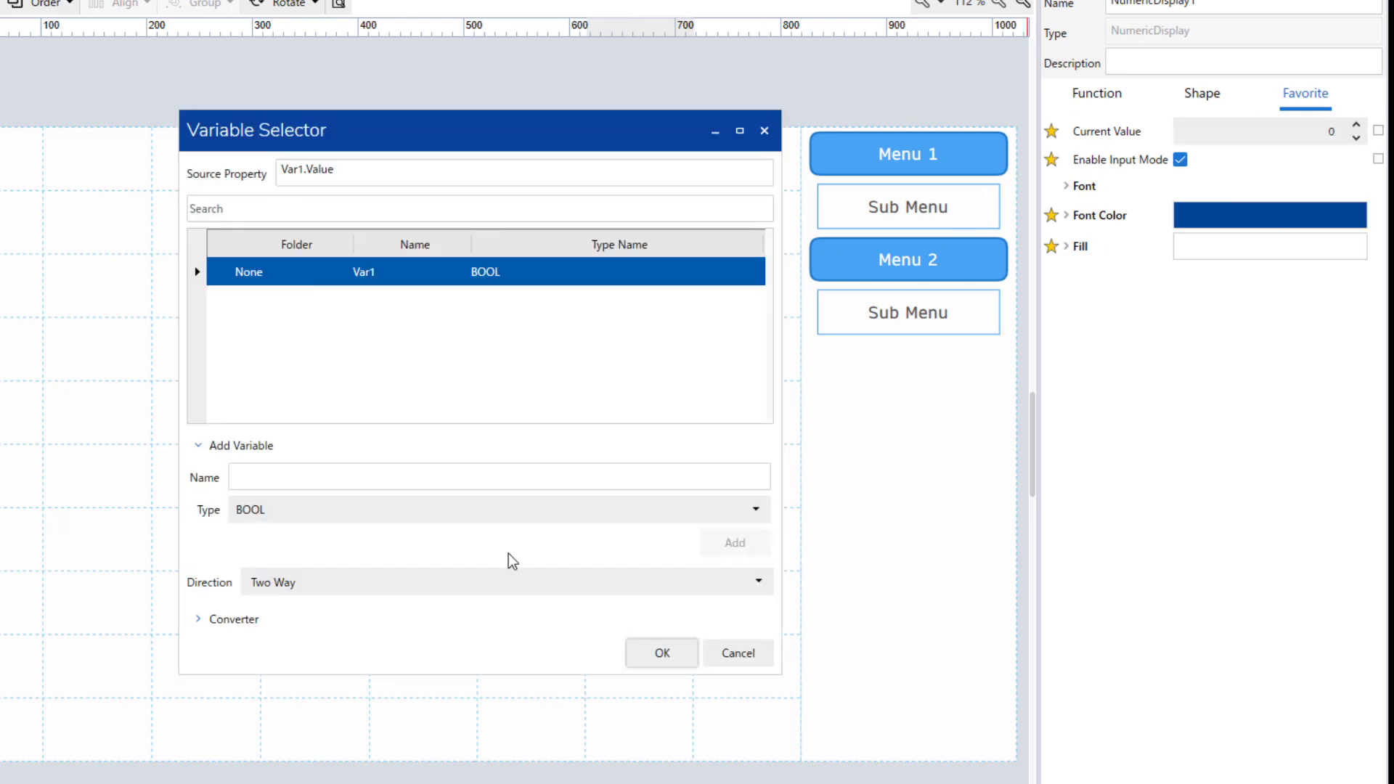
click(656, 649)
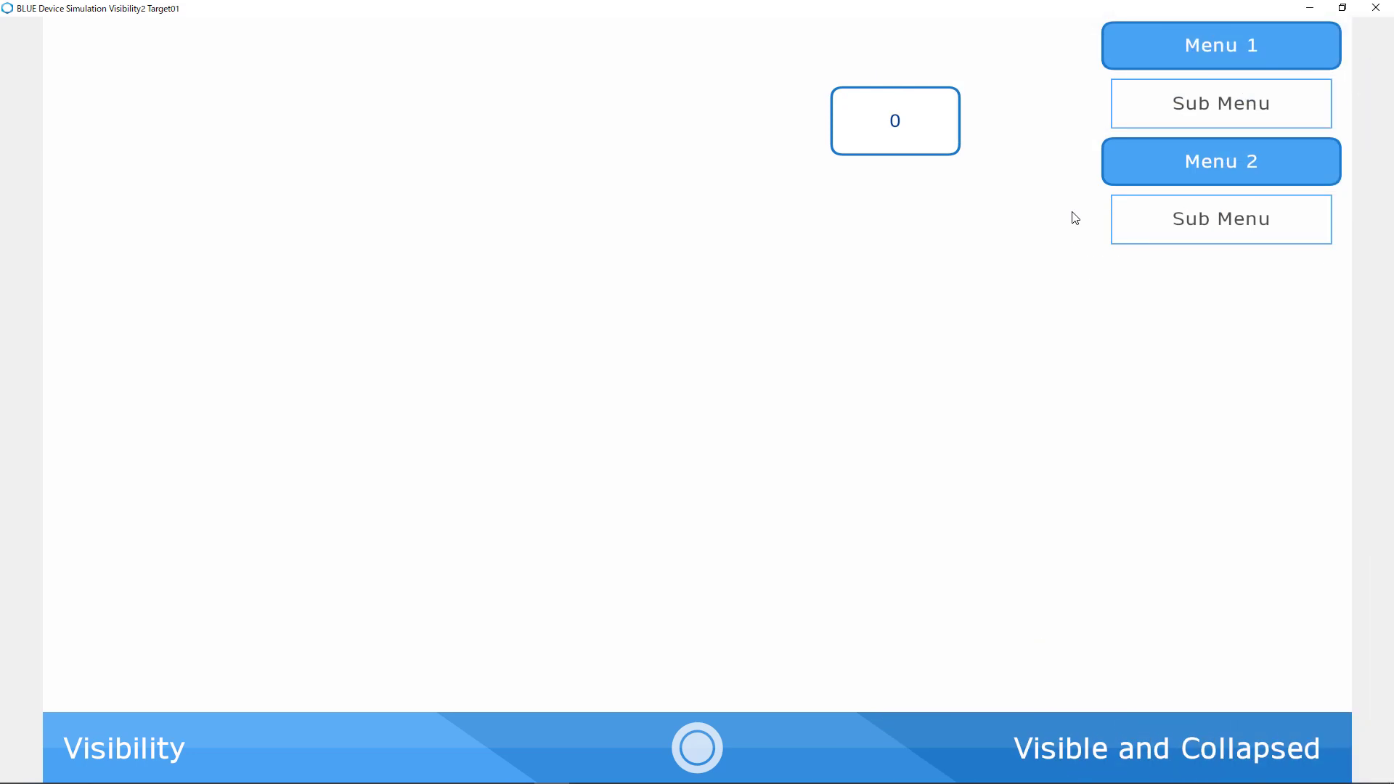
- Toggle Menu 1 repeatedly in the device simulation to test its effect on the sub menu and numeric display
click(1184, 54)
click(1185, 55)
click(1185, 55)
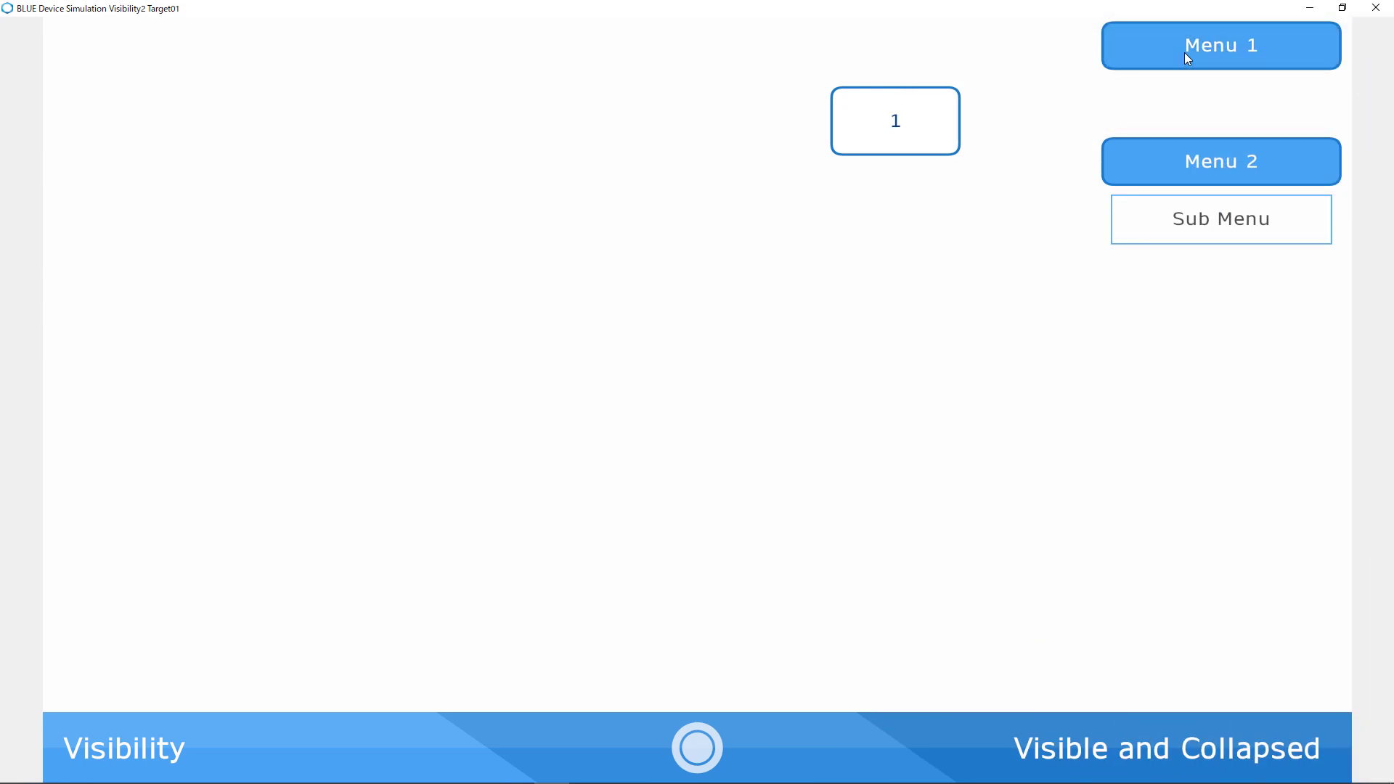
click(1185, 55)
click(1186, 55)
click(1186, 54)
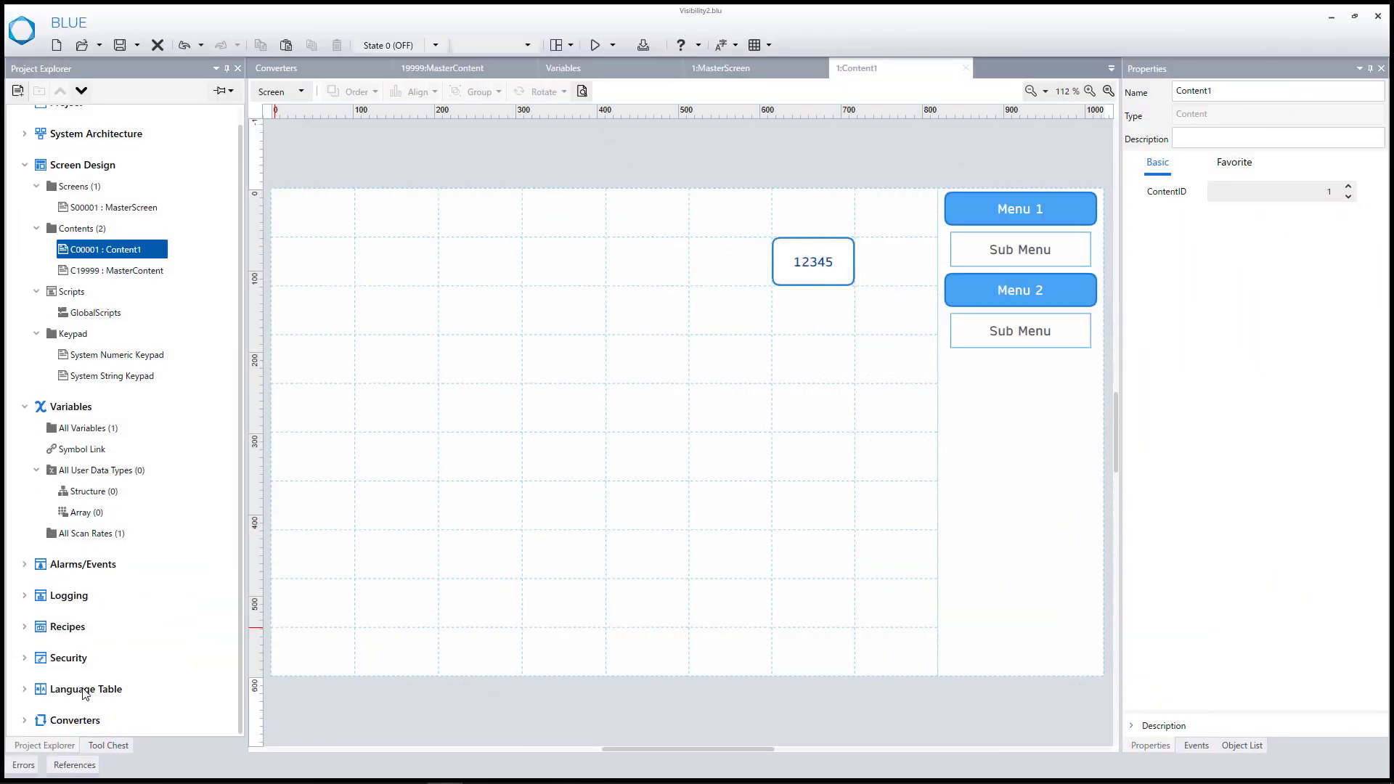
- Add a new Range converter to the project's user-defined converters
click(26, 720)
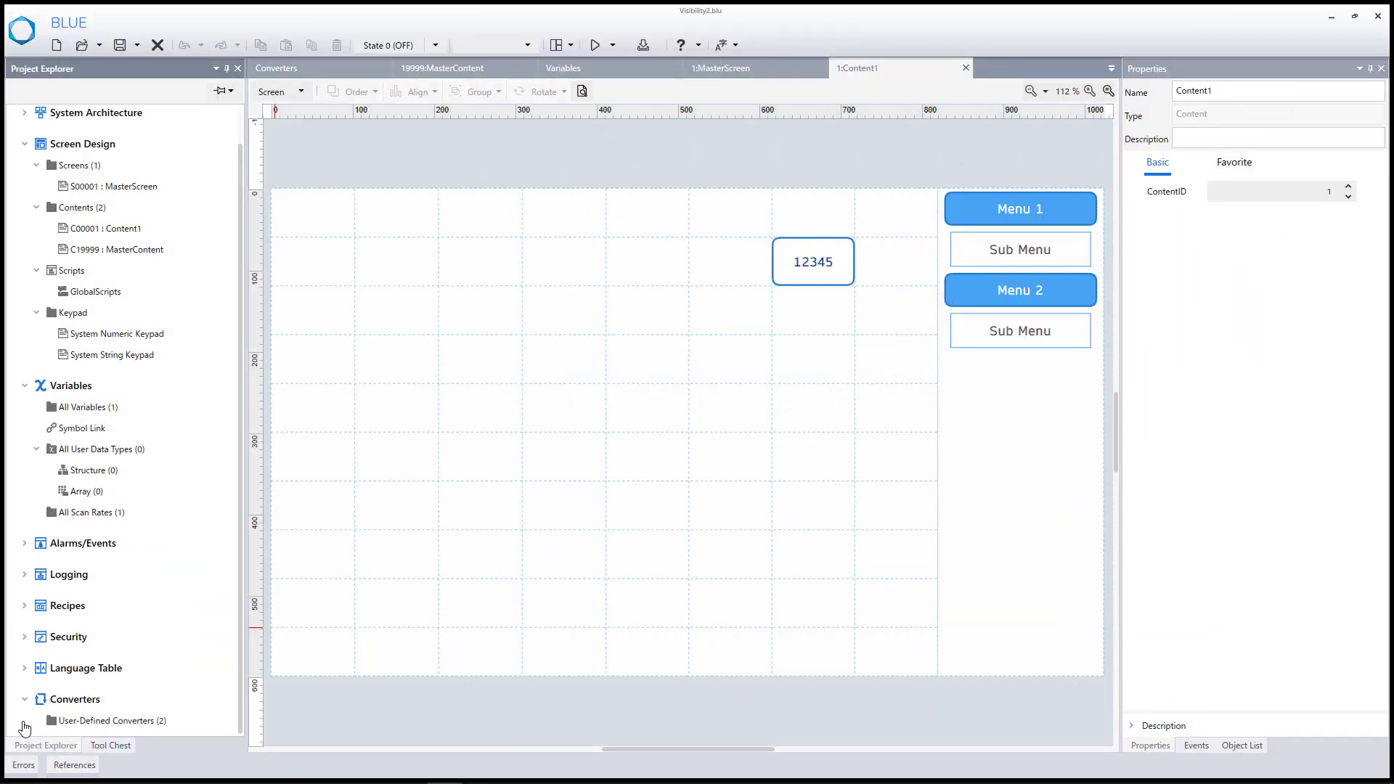
double_click(106, 720)
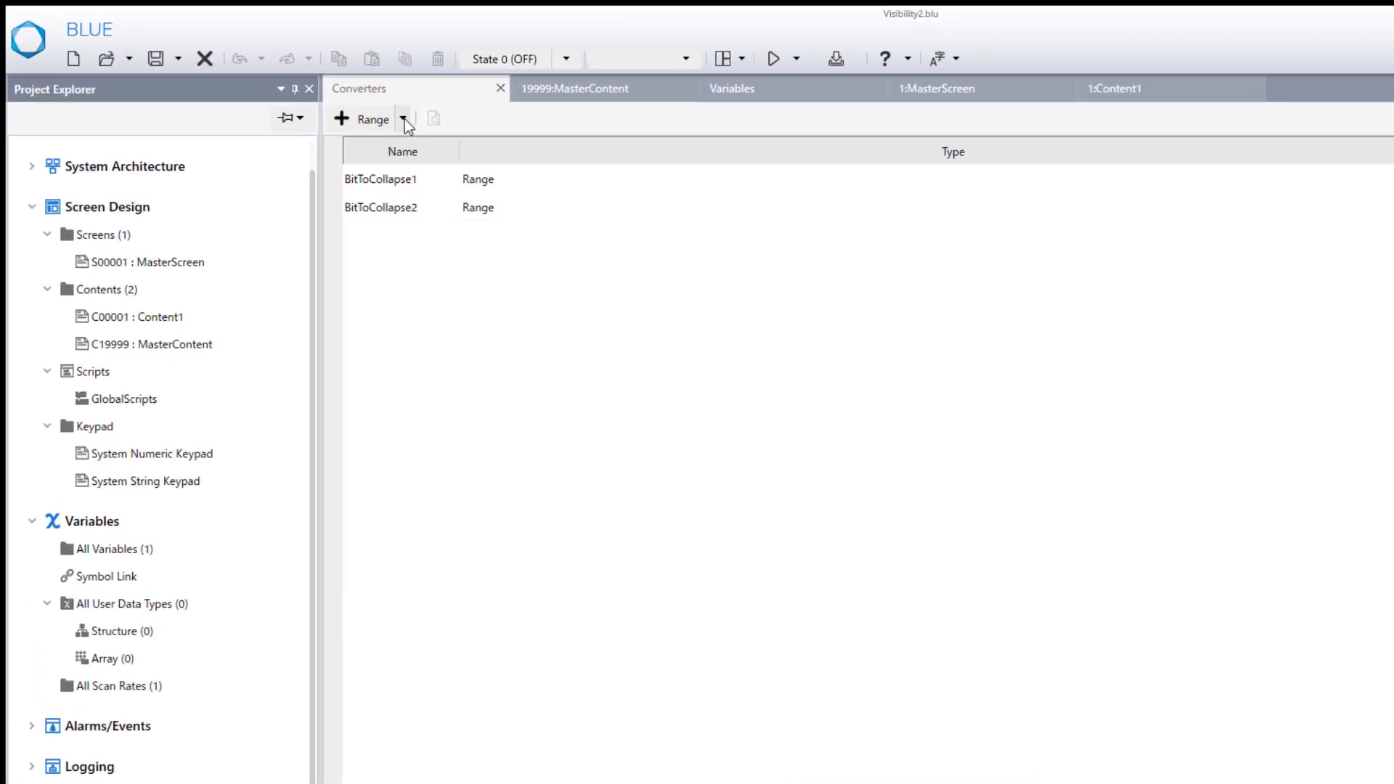
click(310, 91)
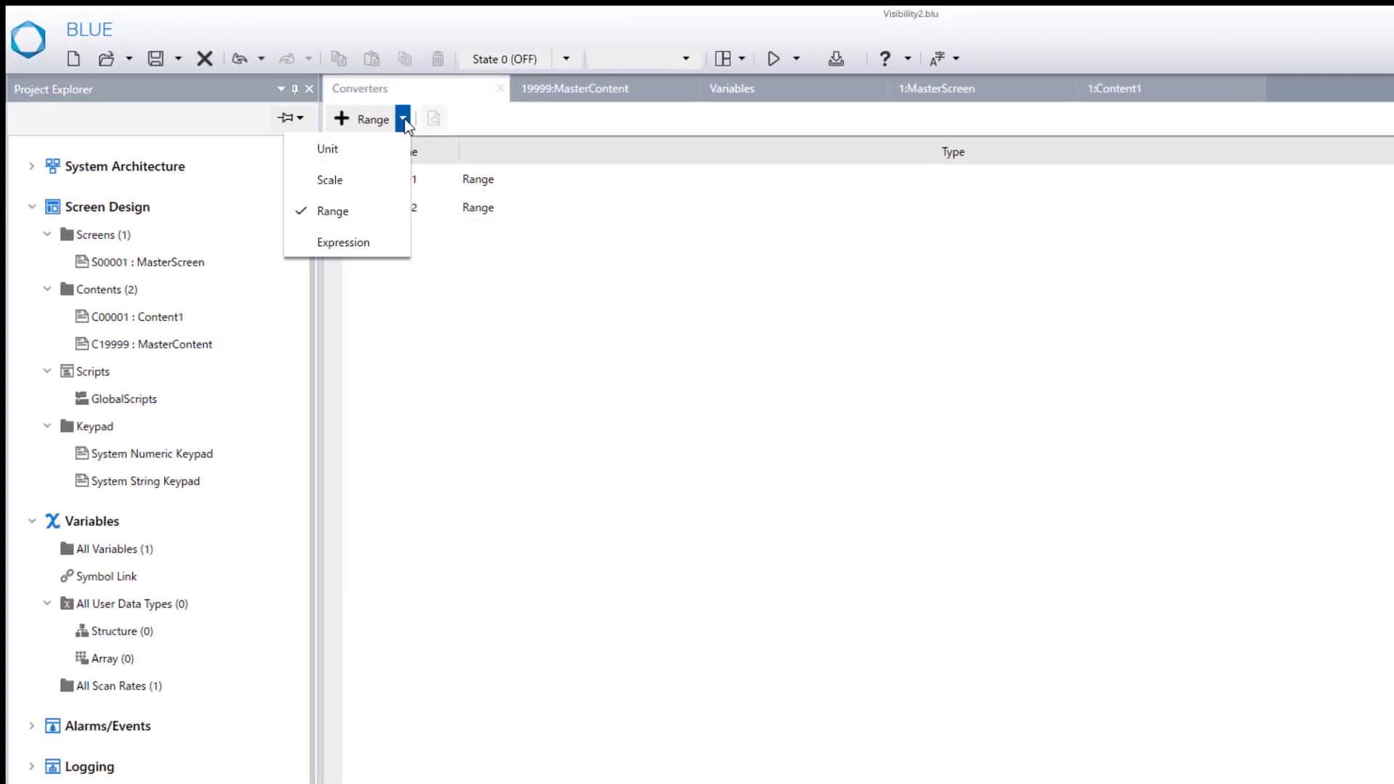
click(346, 209)
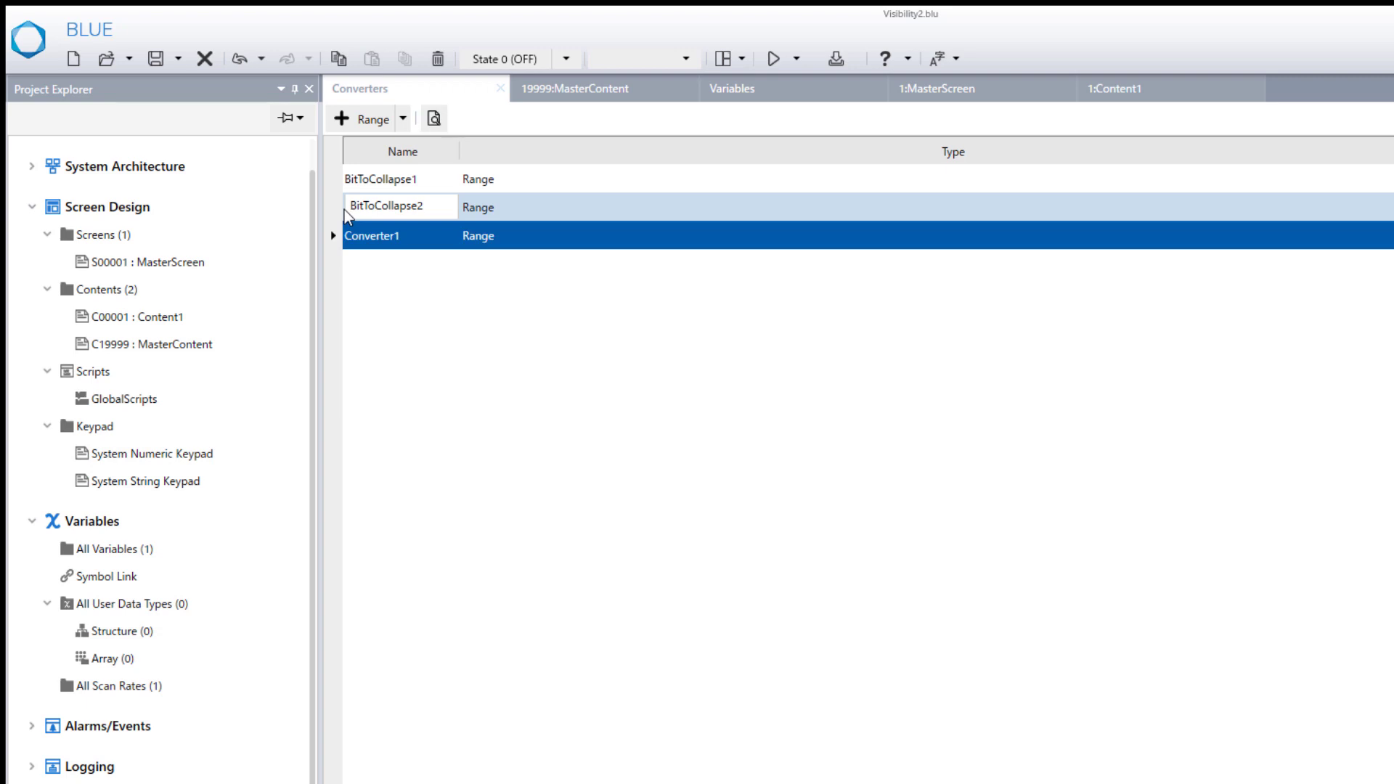
- Configure the new Range converter with a Boolean source, outputting 2 when the input equals False and 0 otherwise
click(348, 237)
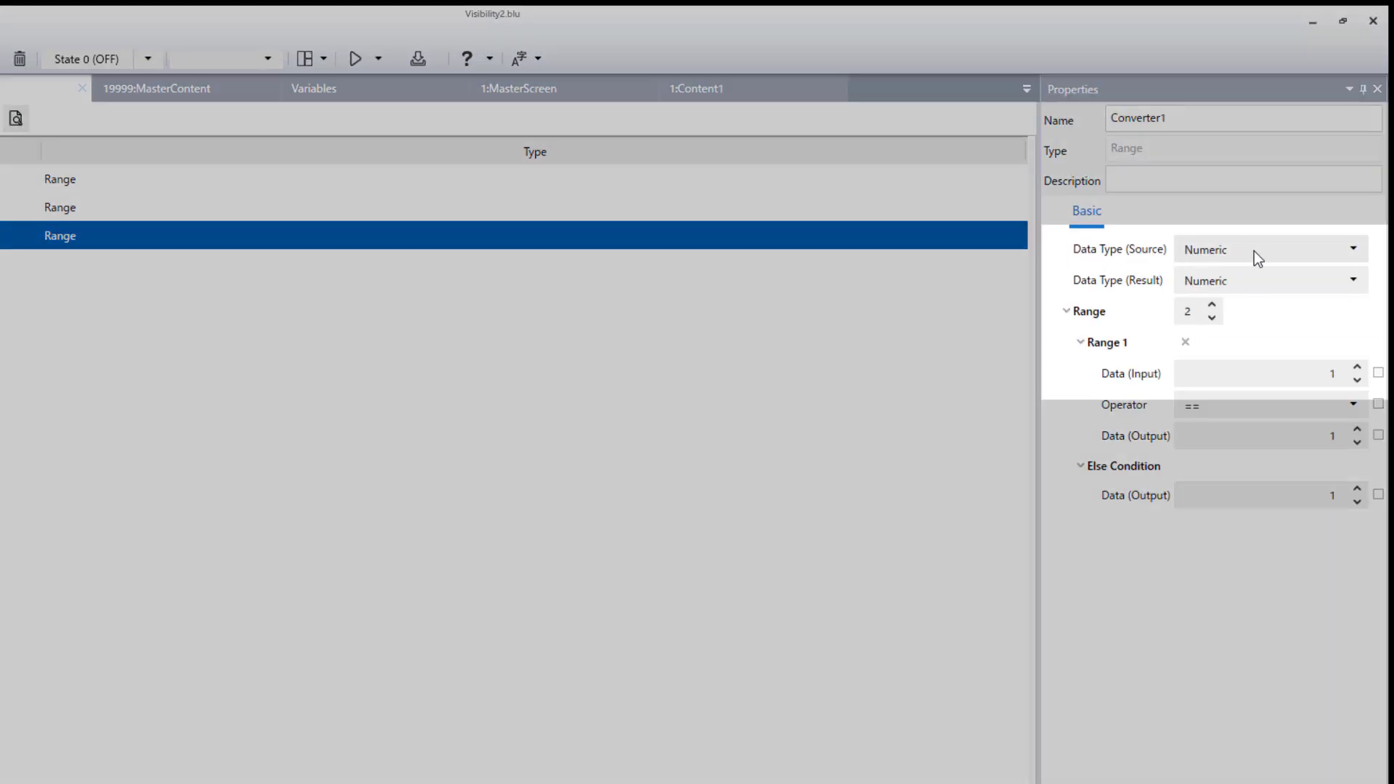
click(1252, 251)
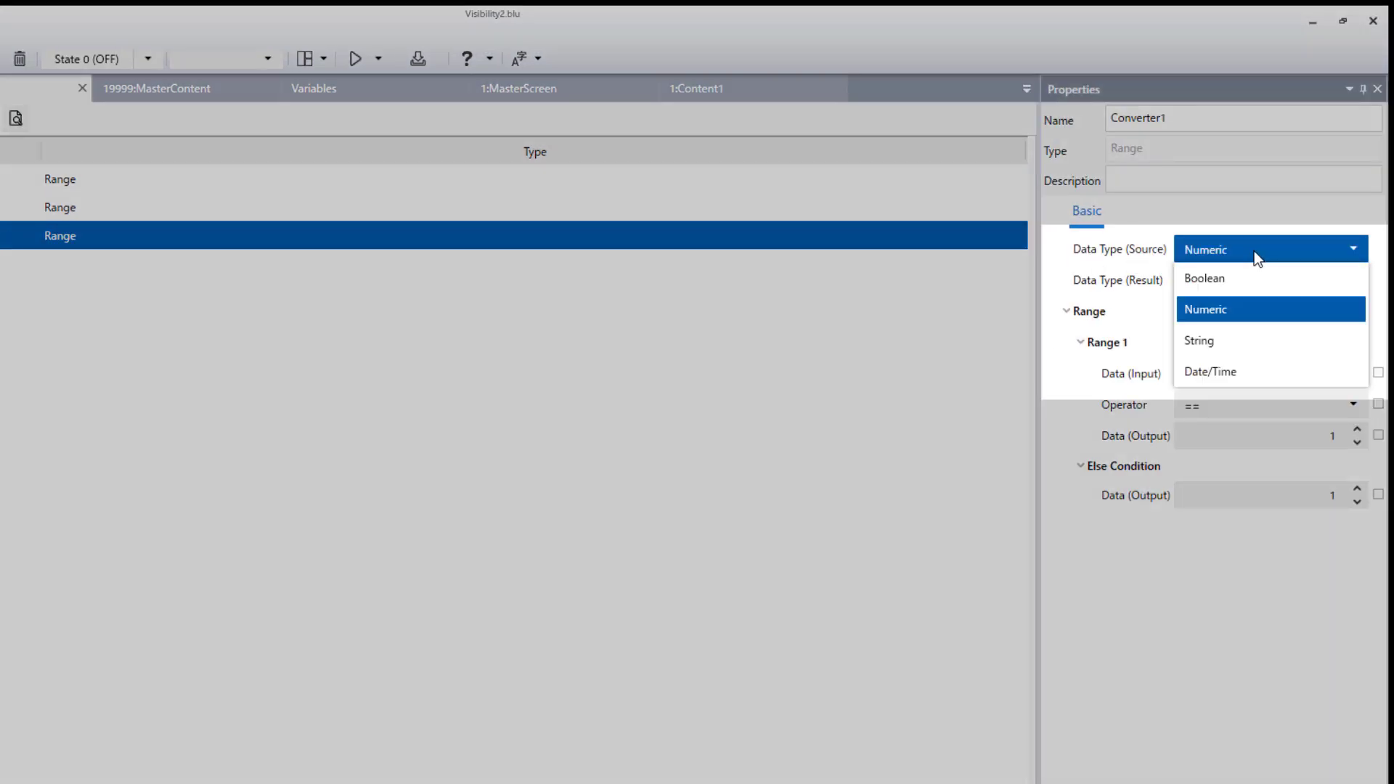
key(Escape)
key(Up)
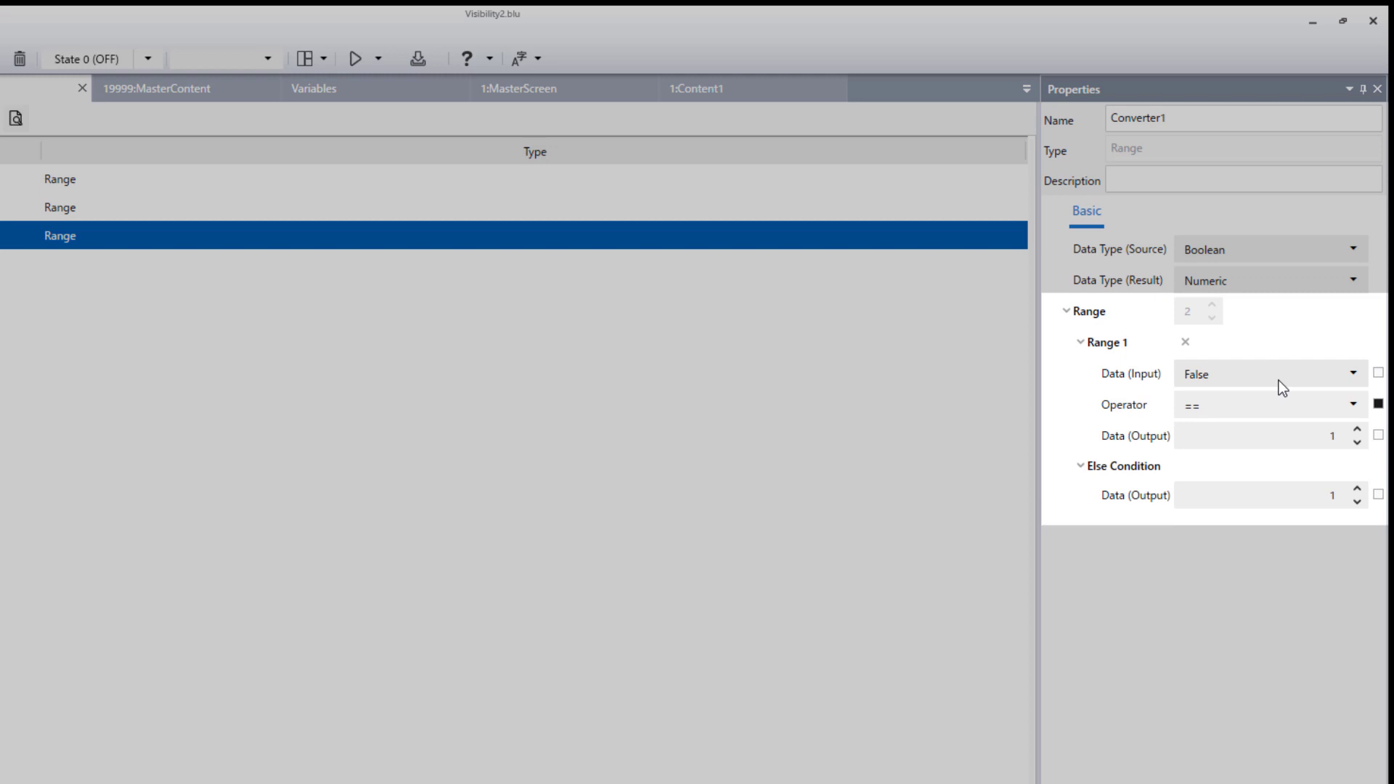
click(1357, 431)
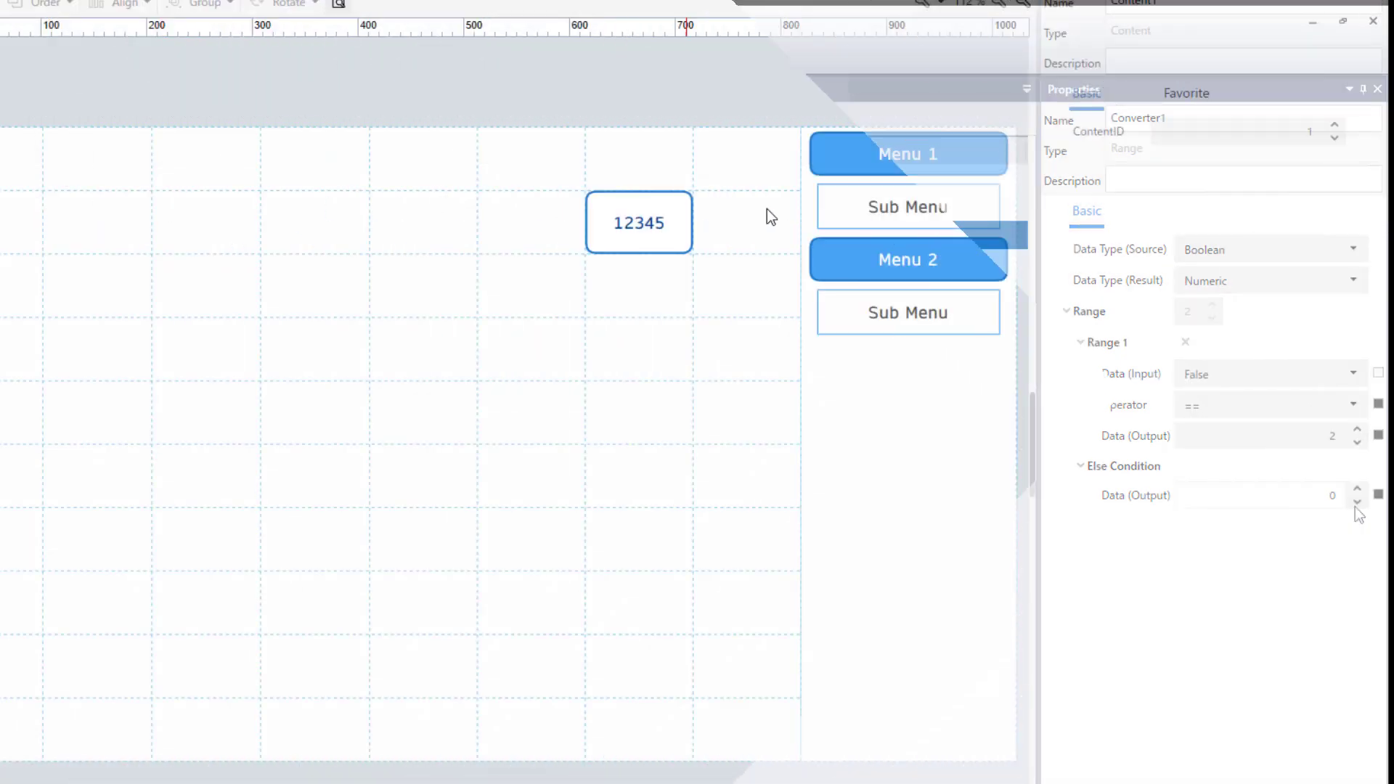
- Bind the visibility of the Sub Menu text box under Menu 1 to Var1 through the user-defined converter Converter1
click(906, 211)
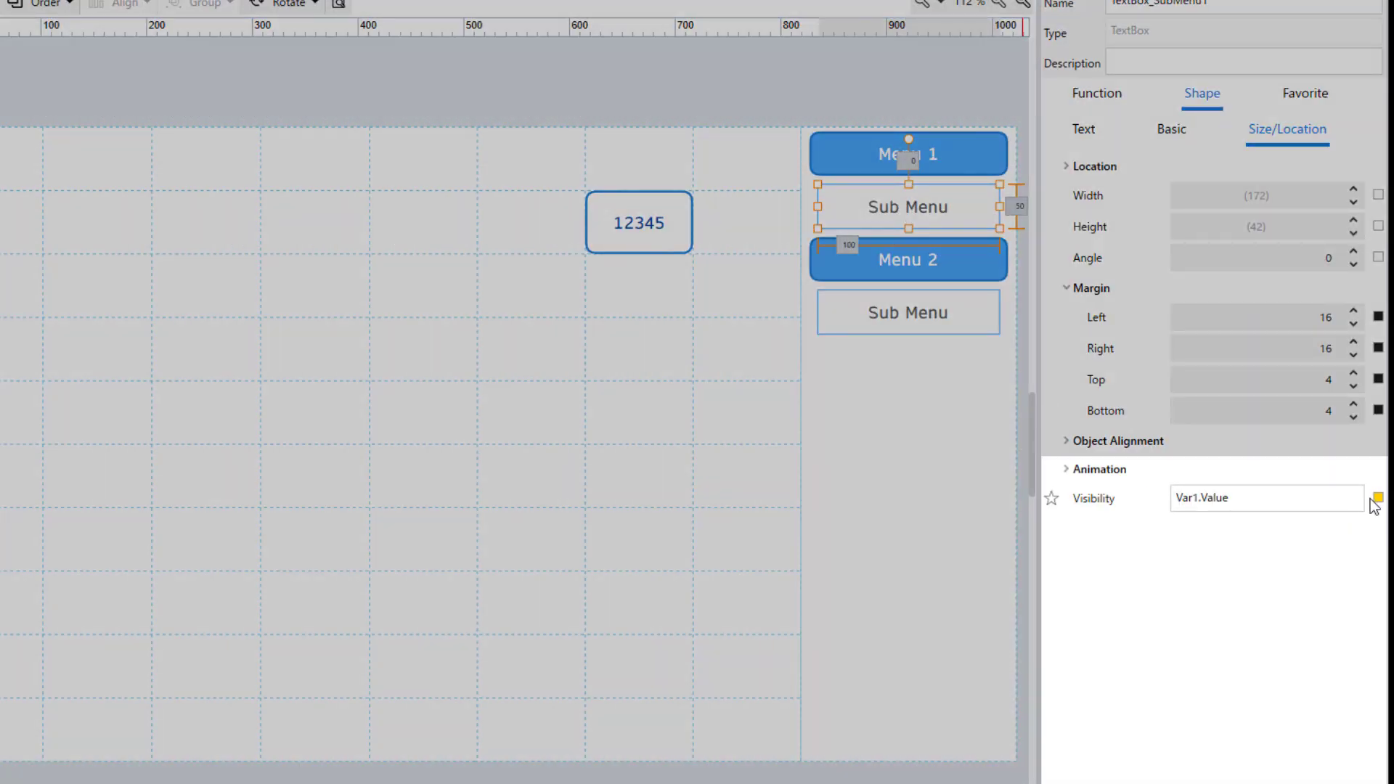
click(1378, 498)
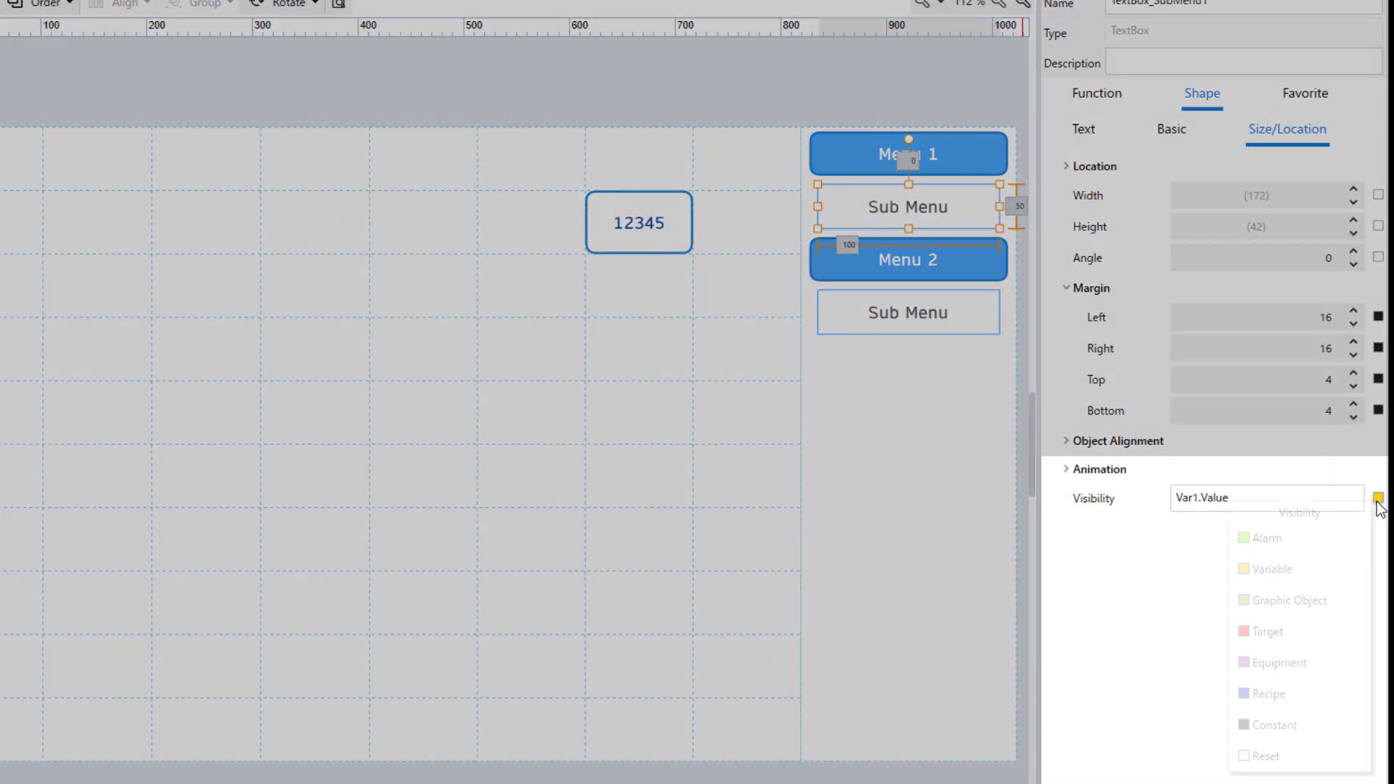
click(1311, 571)
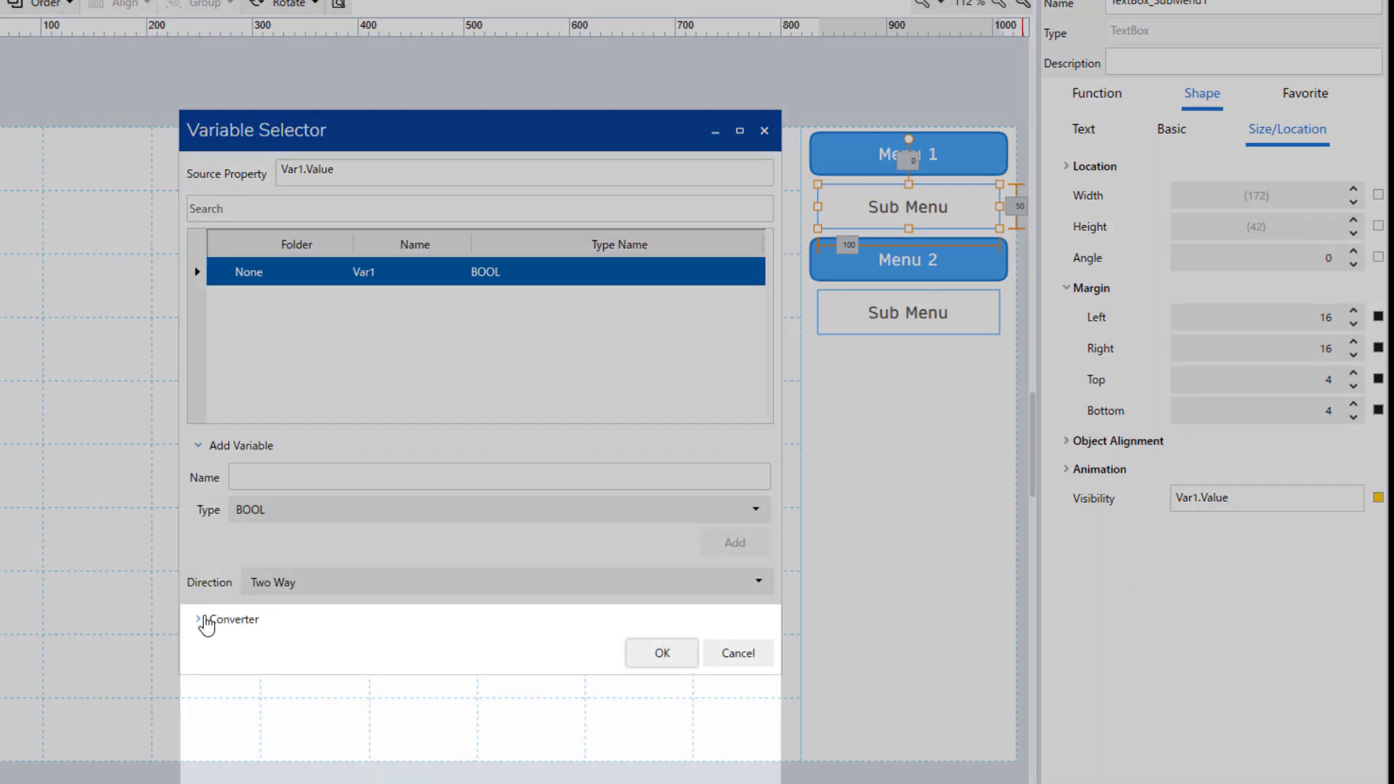
click(200, 619)
click(258, 580)
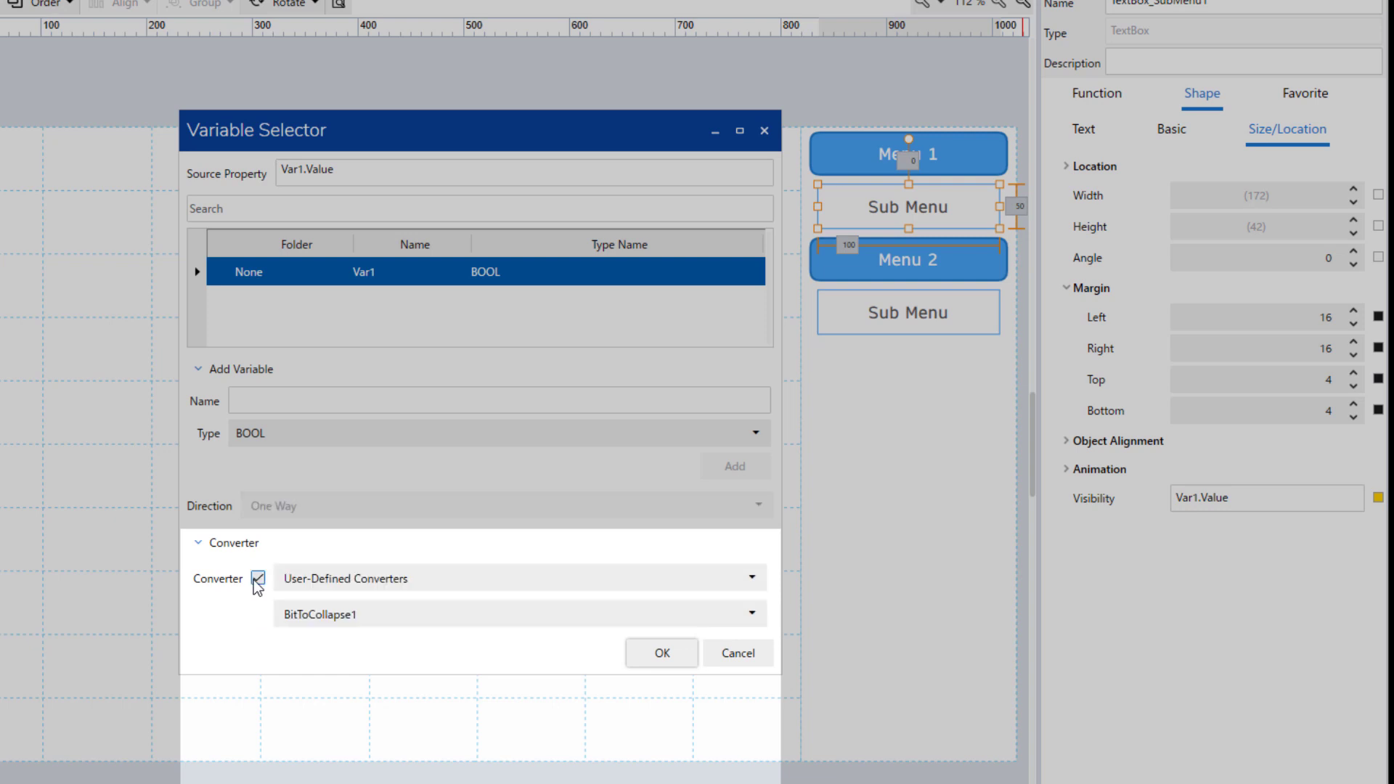
click(407, 614)
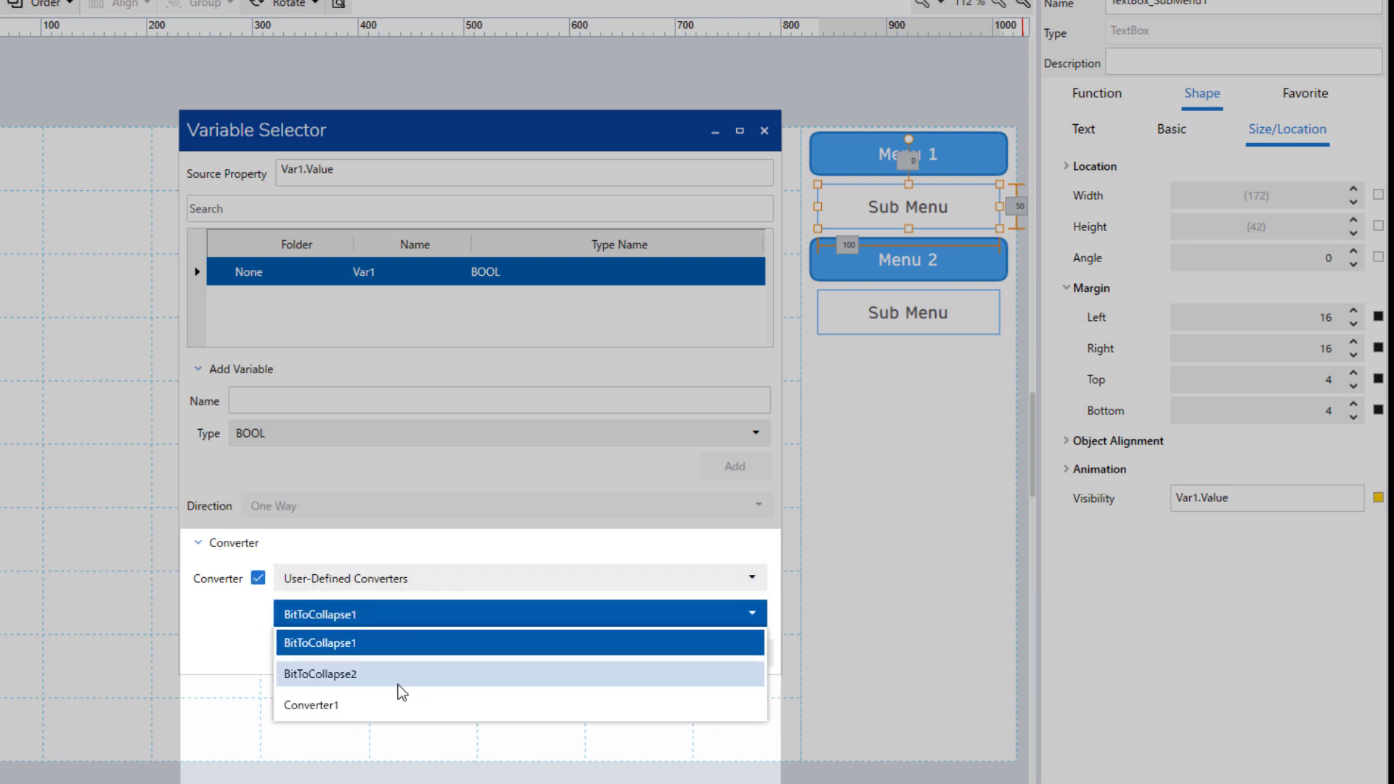
click(396, 705)
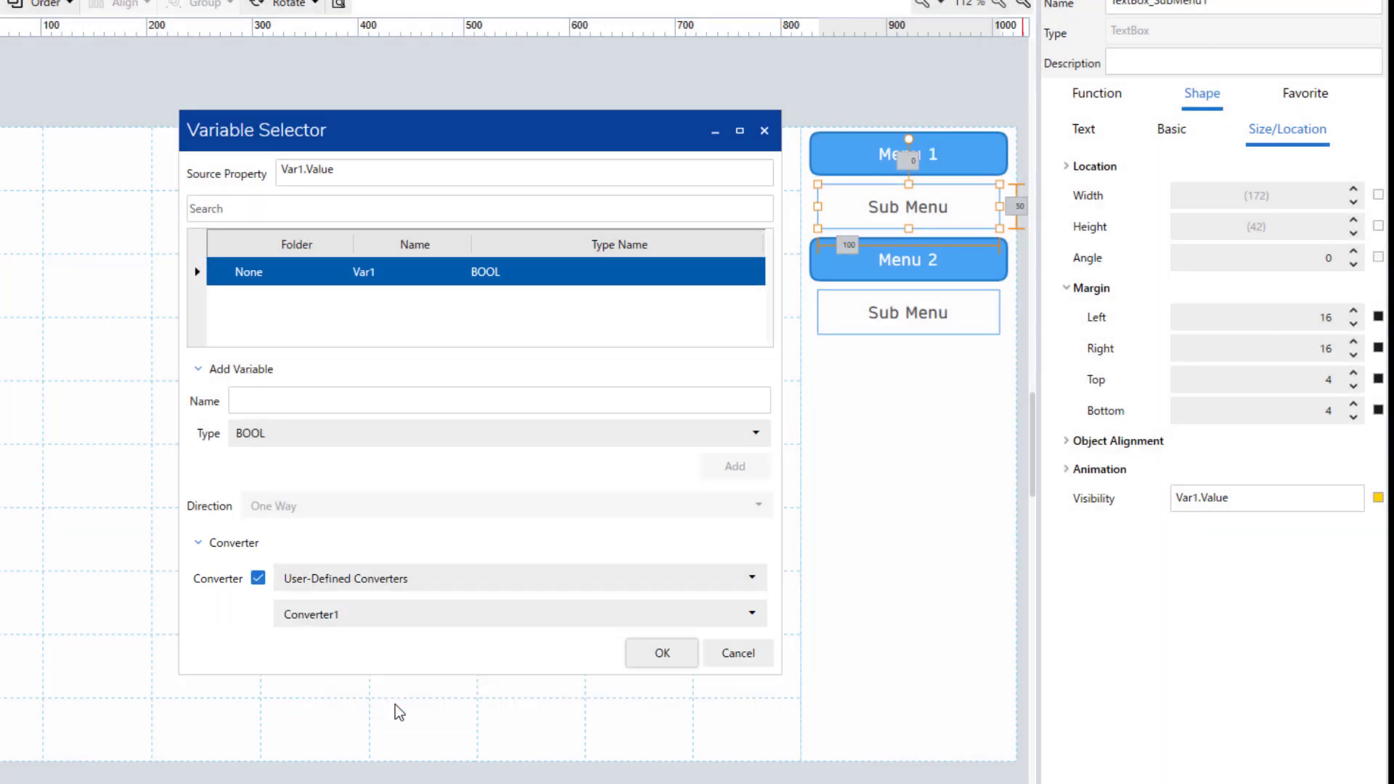
click(675, 654)
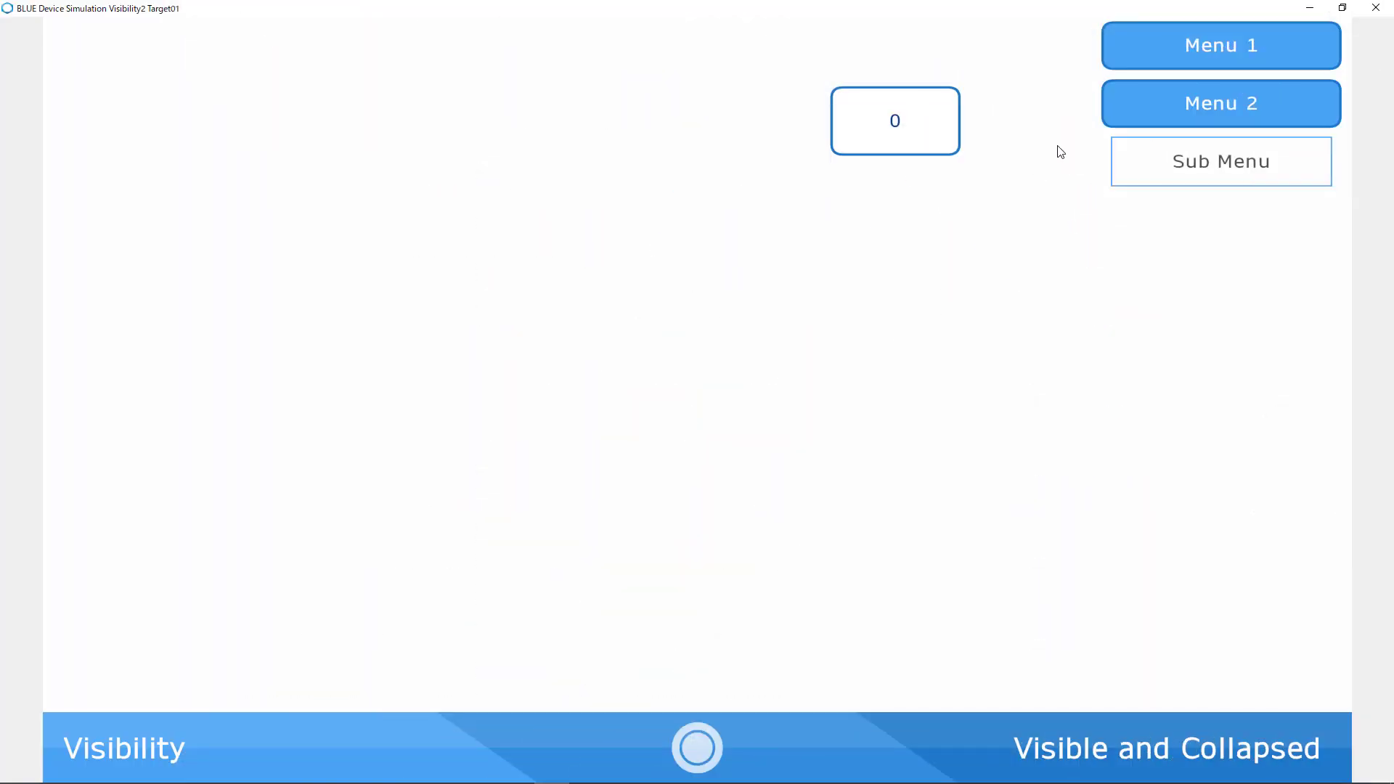
- Toggle Menu 1 repeatedly in the device simulation to check how its sub menu responds through the converter
click(1178, 55)
click(1177, 54)
click(1177, 54)
click(1177, 54)
click(1177, 54)
click(1177, 54)
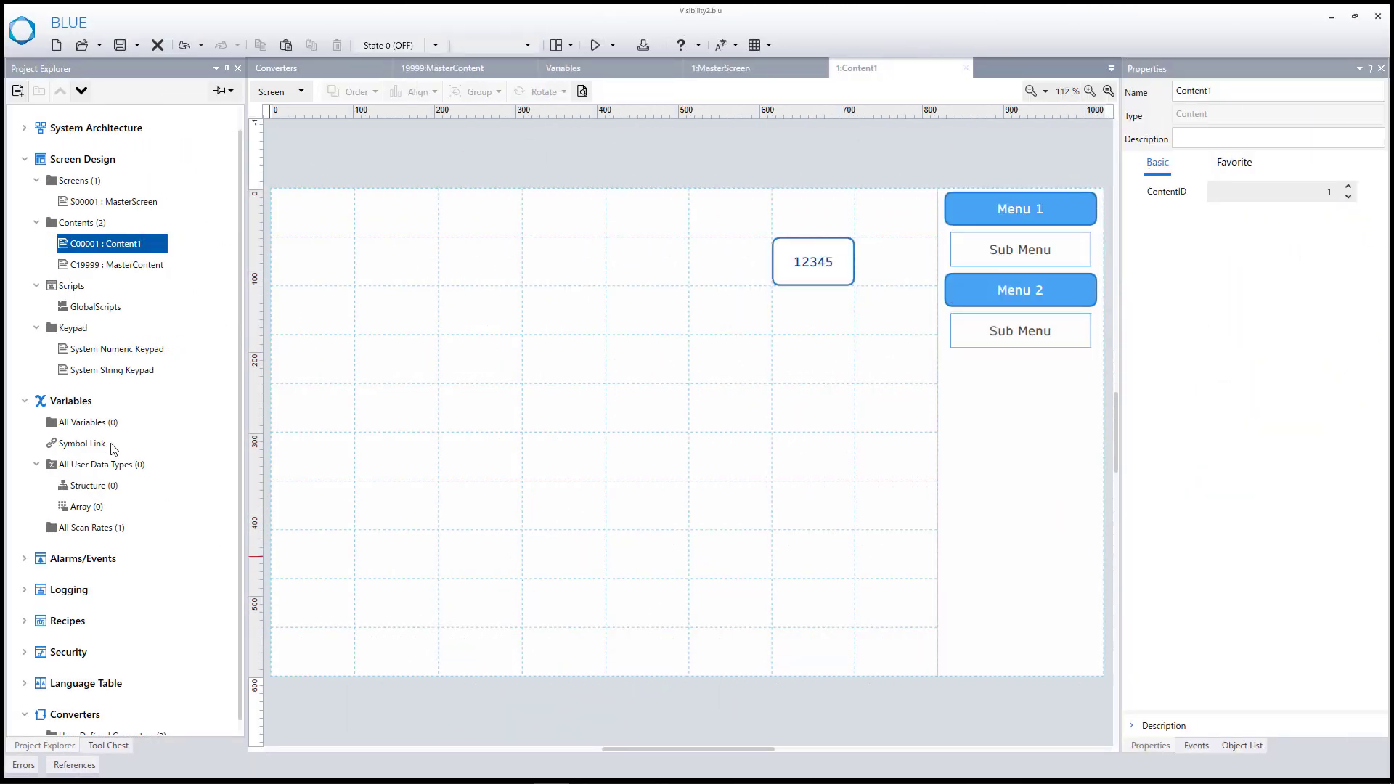
- Add an INT variable and bind the visibility of the Sub Menu text box under Menu 1 to its value
click(80, 422)
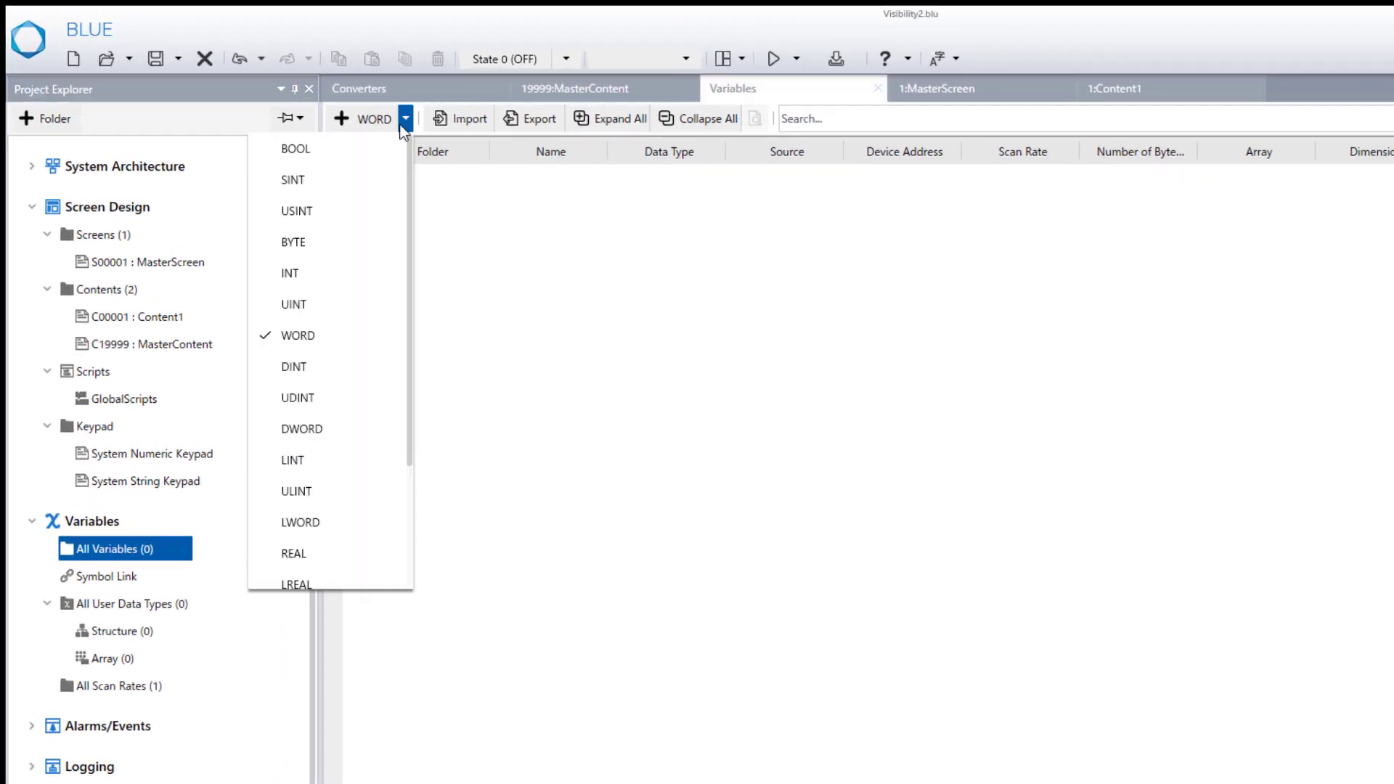
click(323, 273)
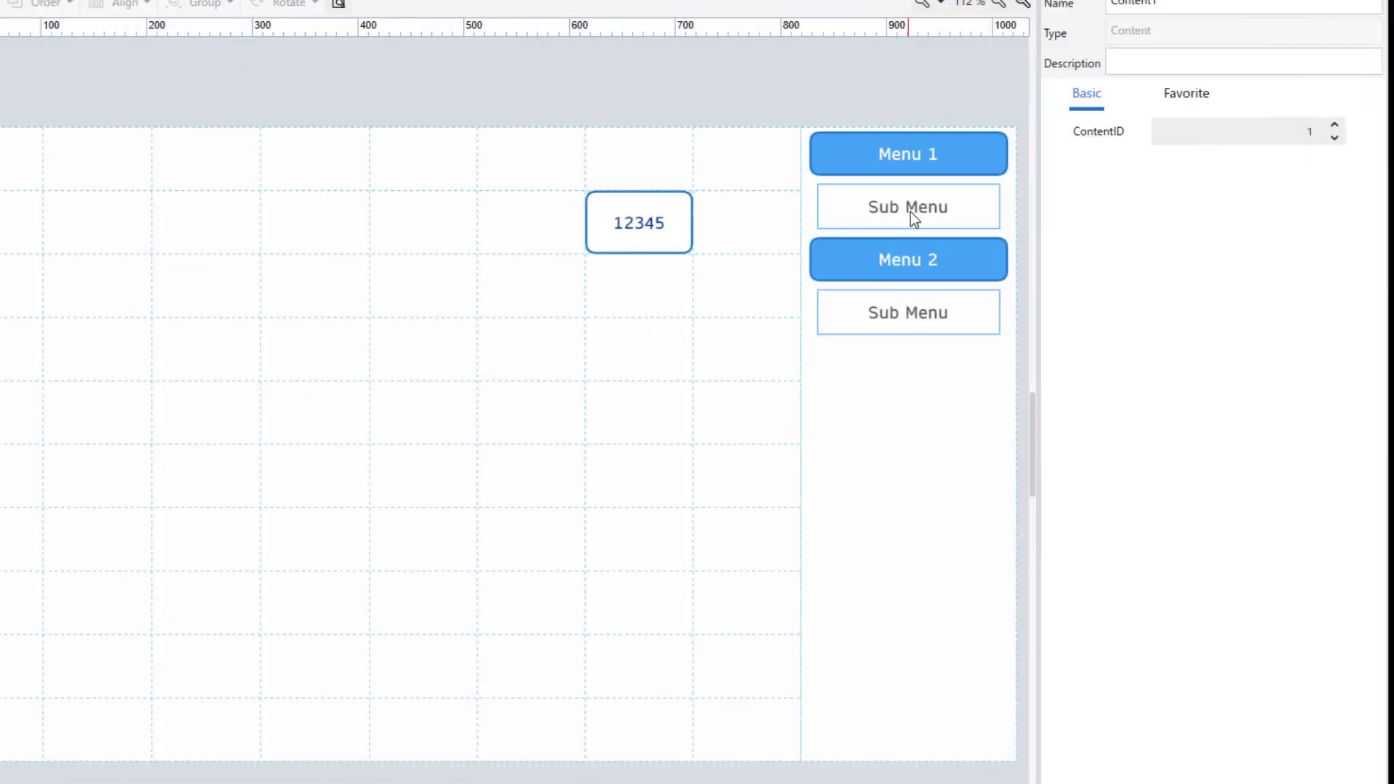
click(910, 212)
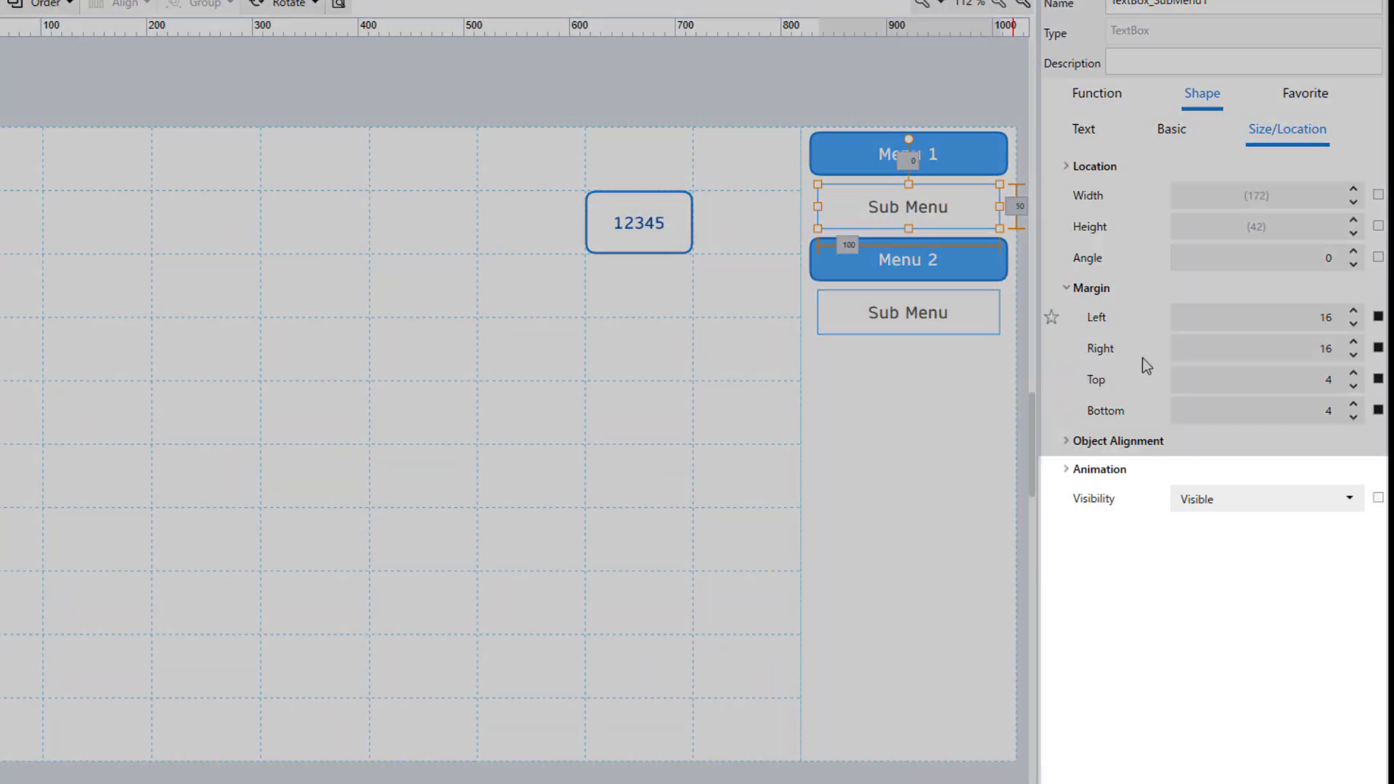
click(1377, 497)
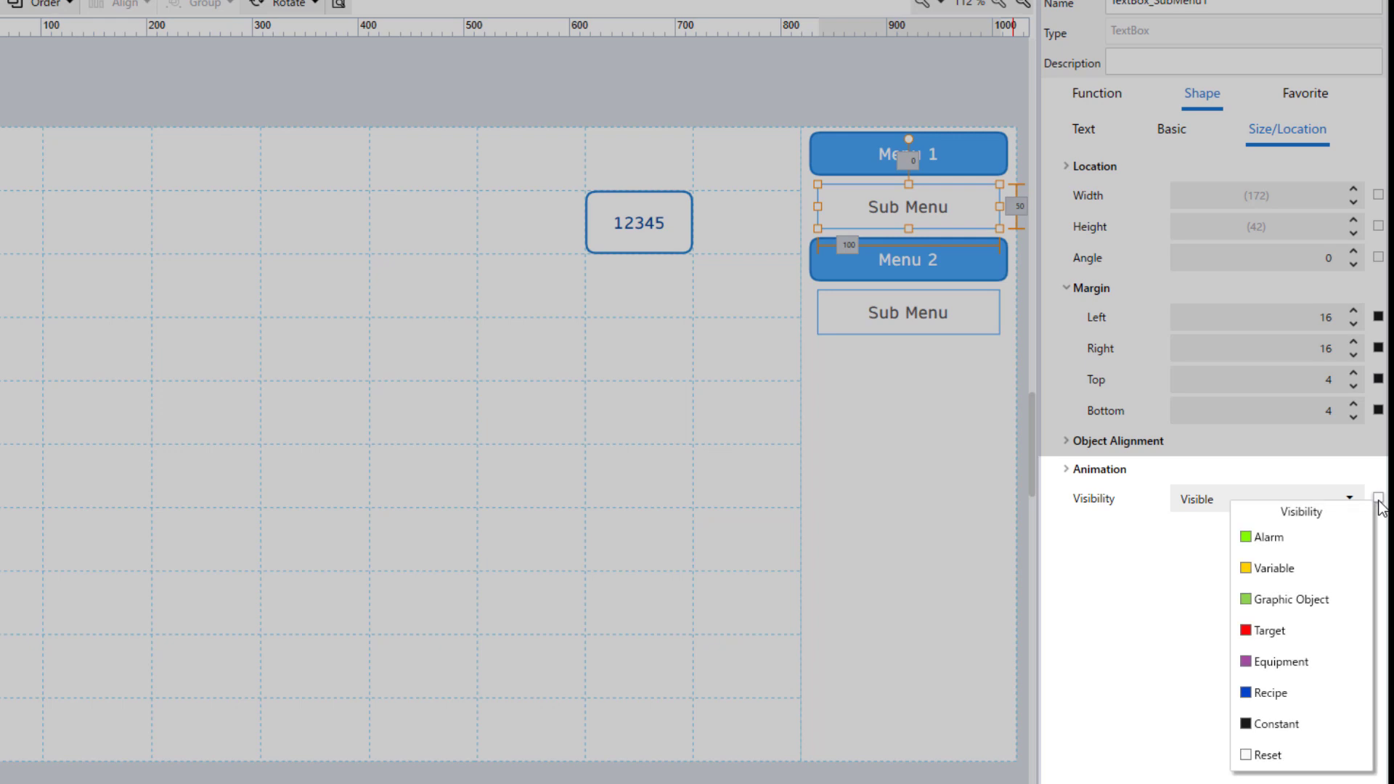
click(1299, 568)
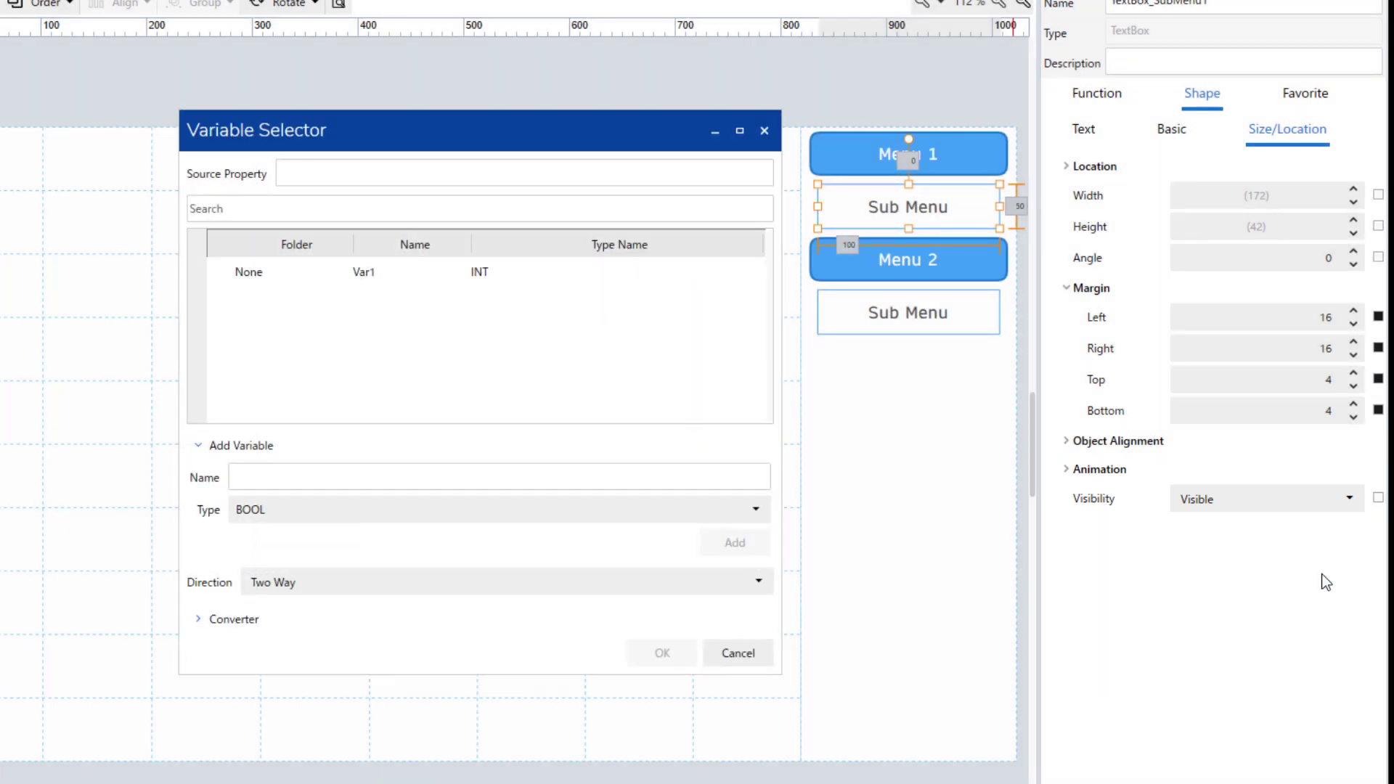
click(309, 279)
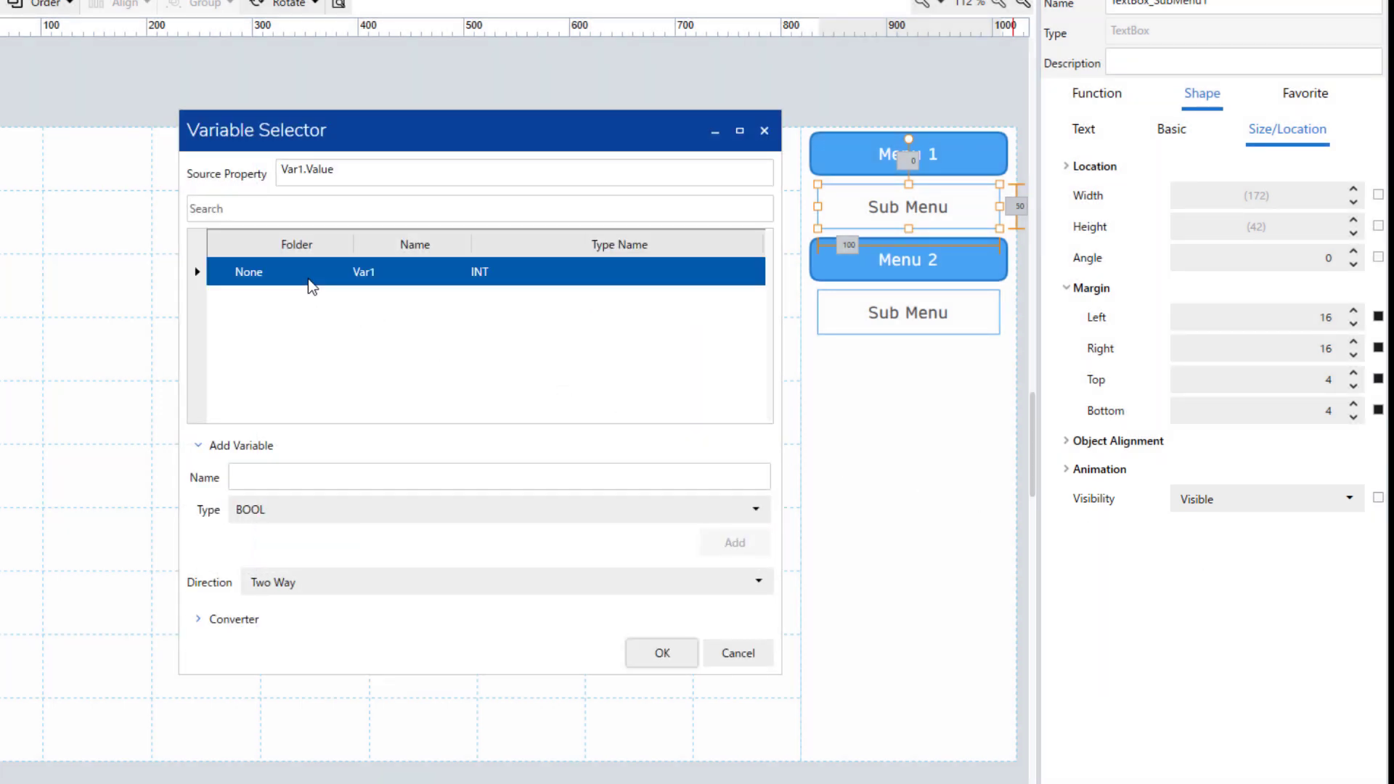
click(662, 653)
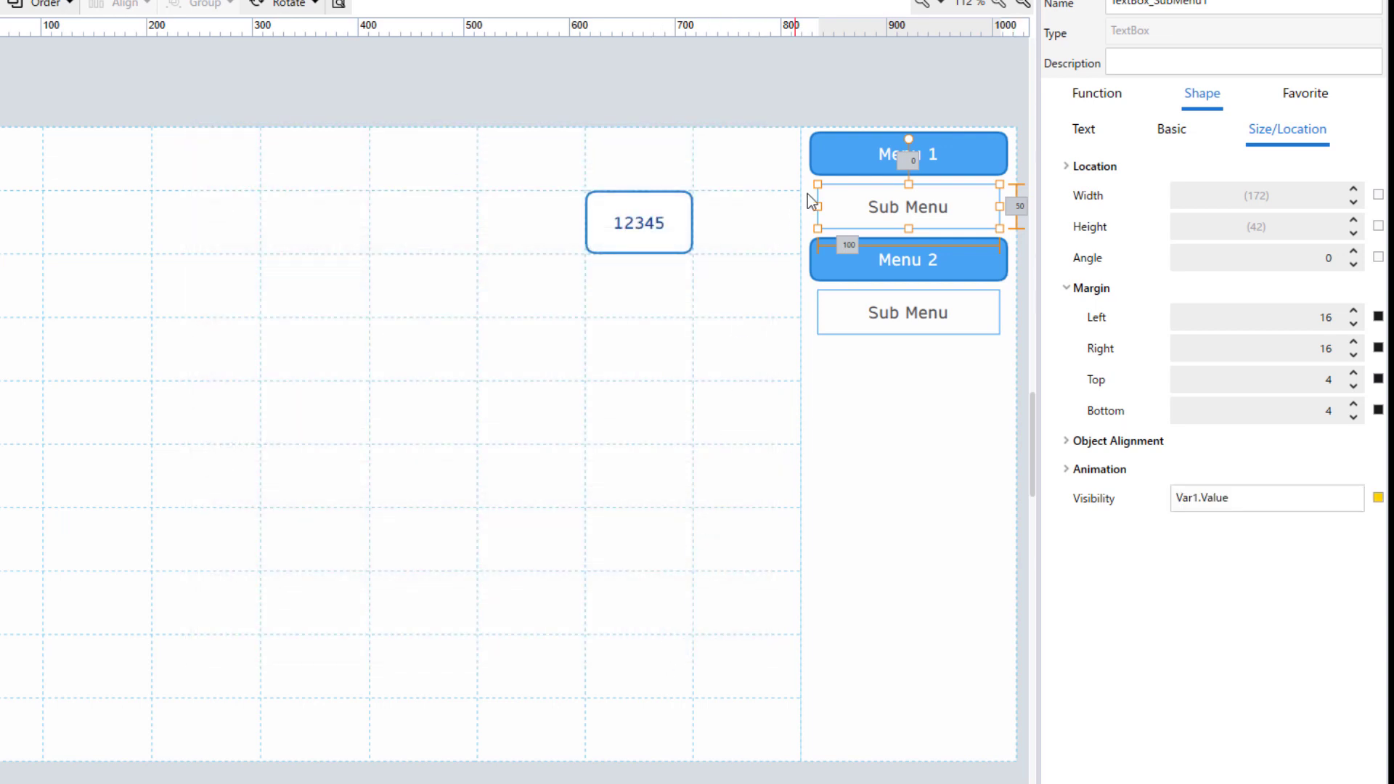
- Set the Menu 1 switch to a Word operation using XOR with a source value of 2
click(851, 154)
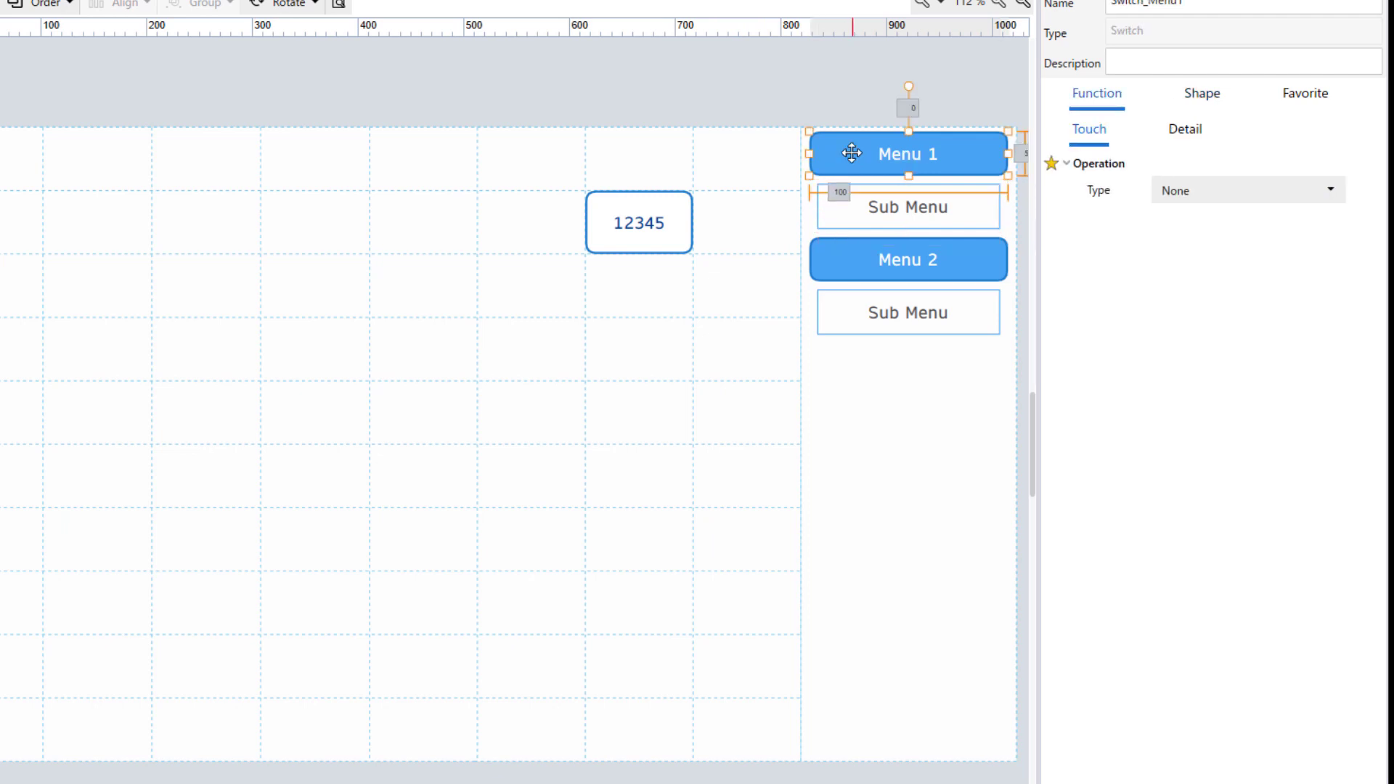
click(1210, 192)
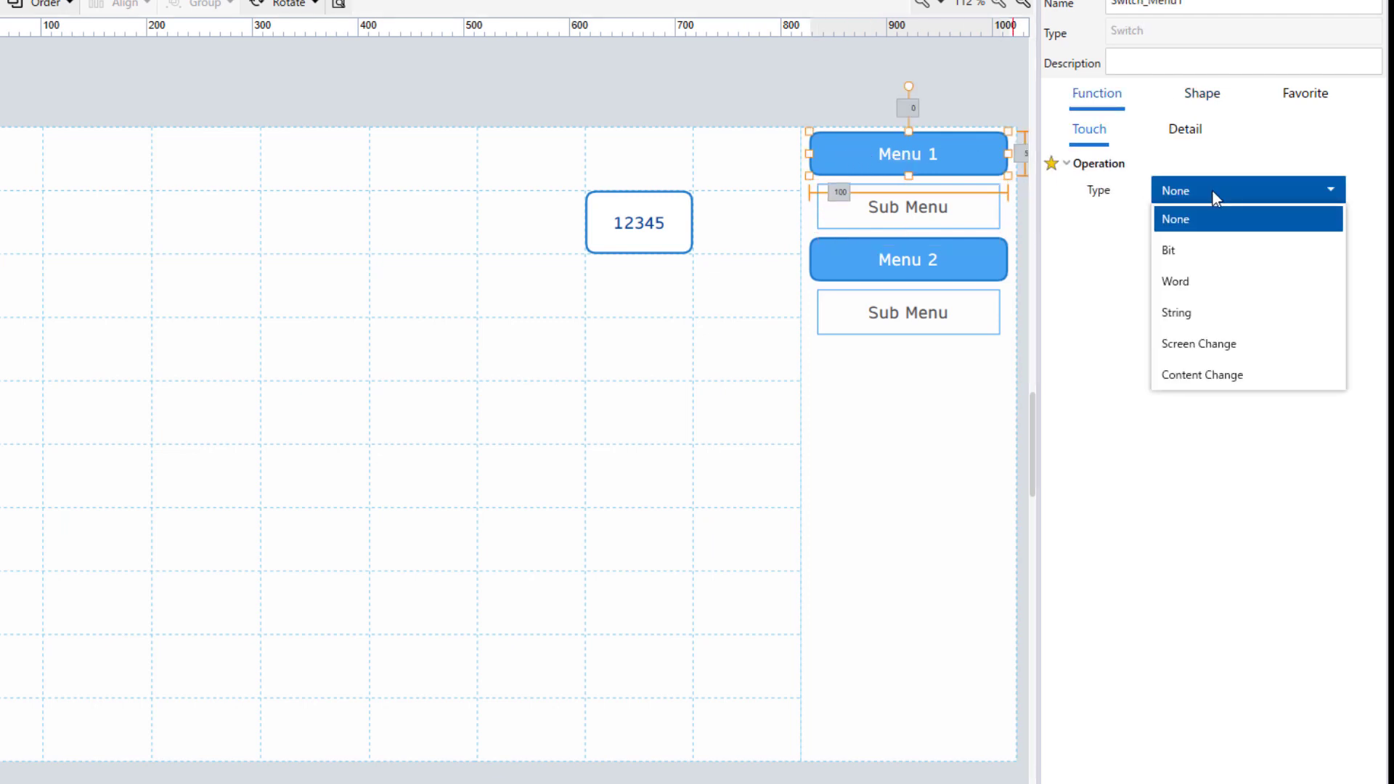
click(1222, 289)
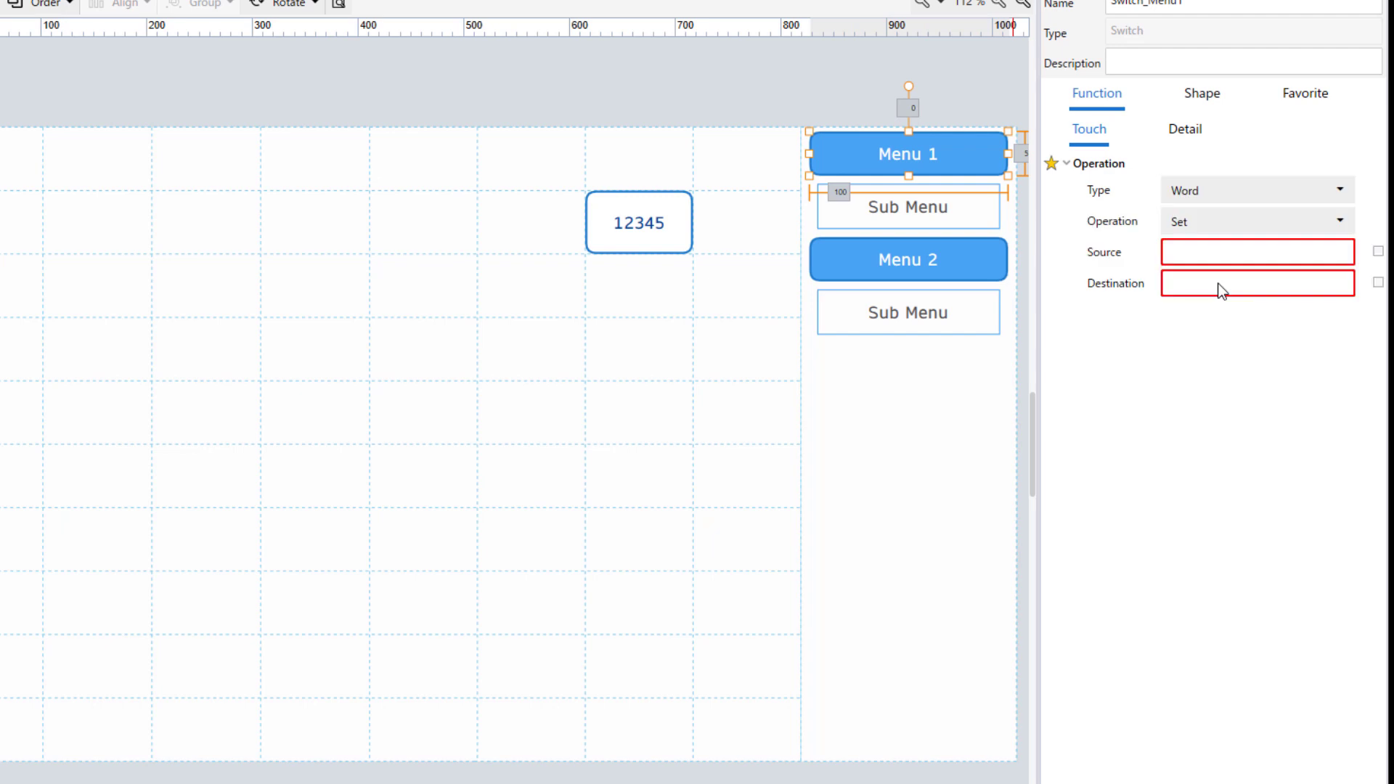
click(1217, 228)
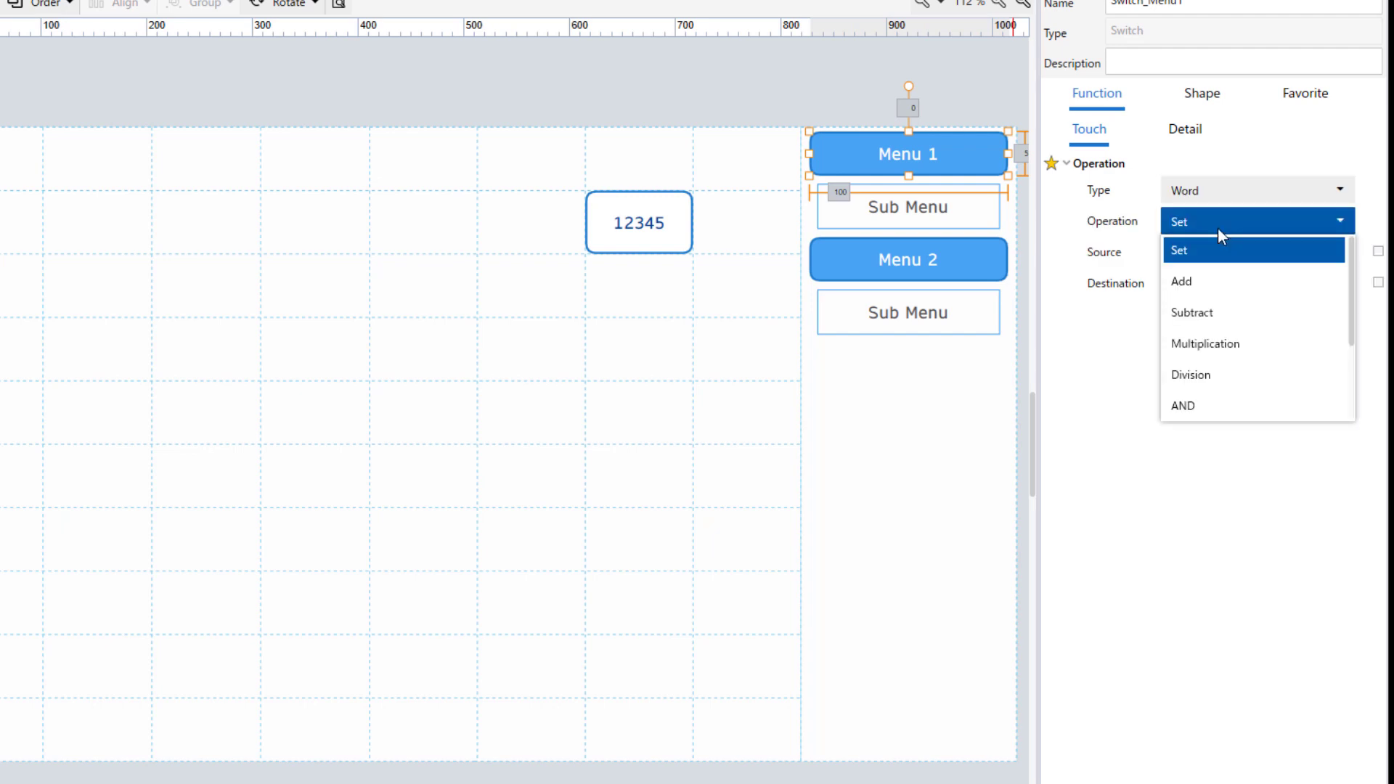
scroll(1220, 284, down, 2)
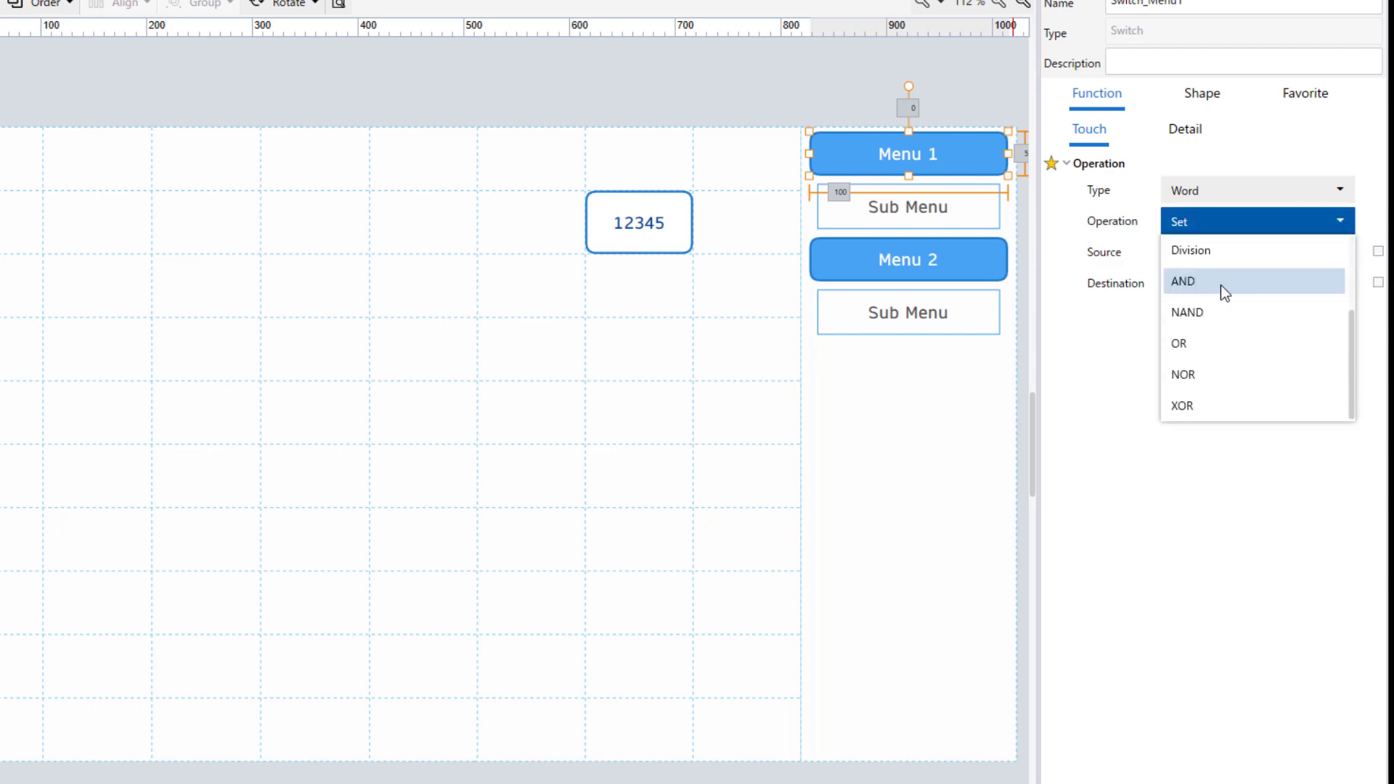
click(1211, 404)
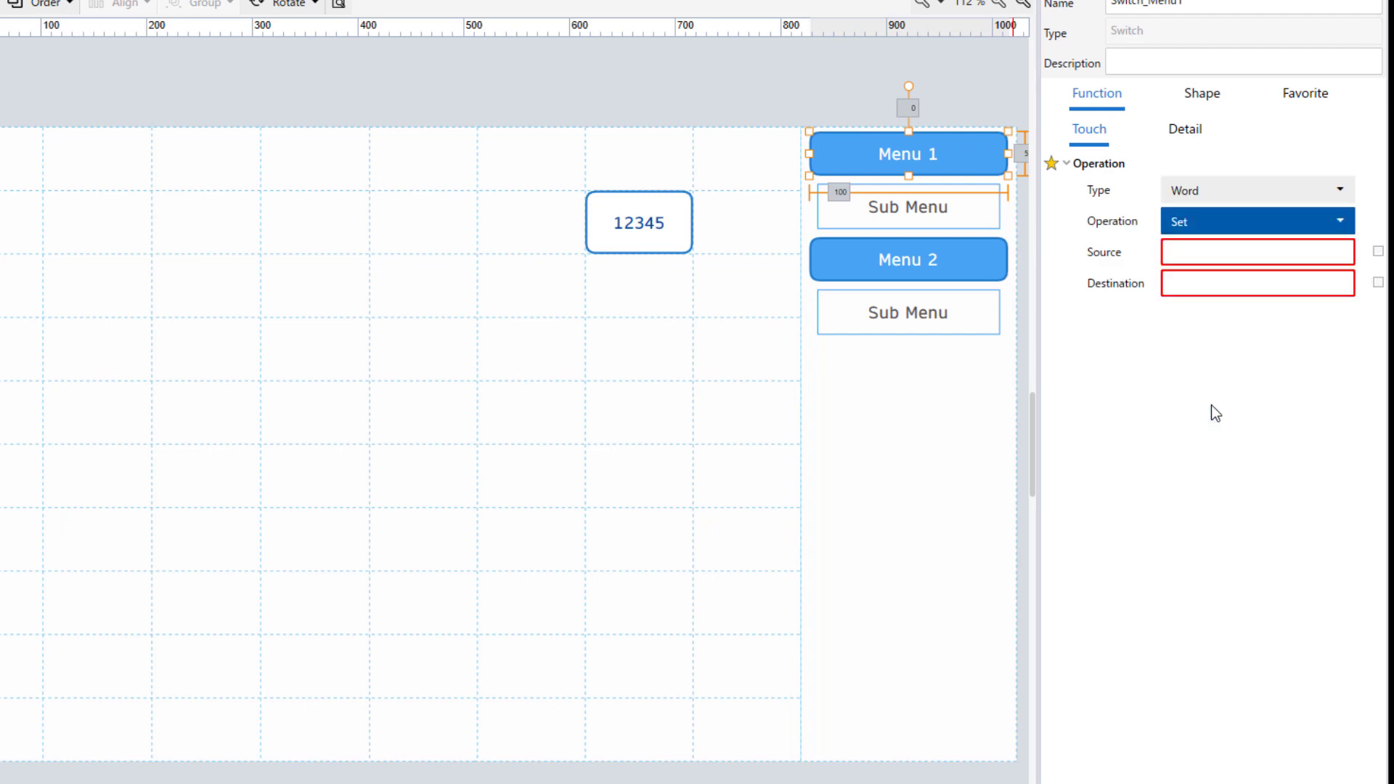
click(1211, 252)
text(2)
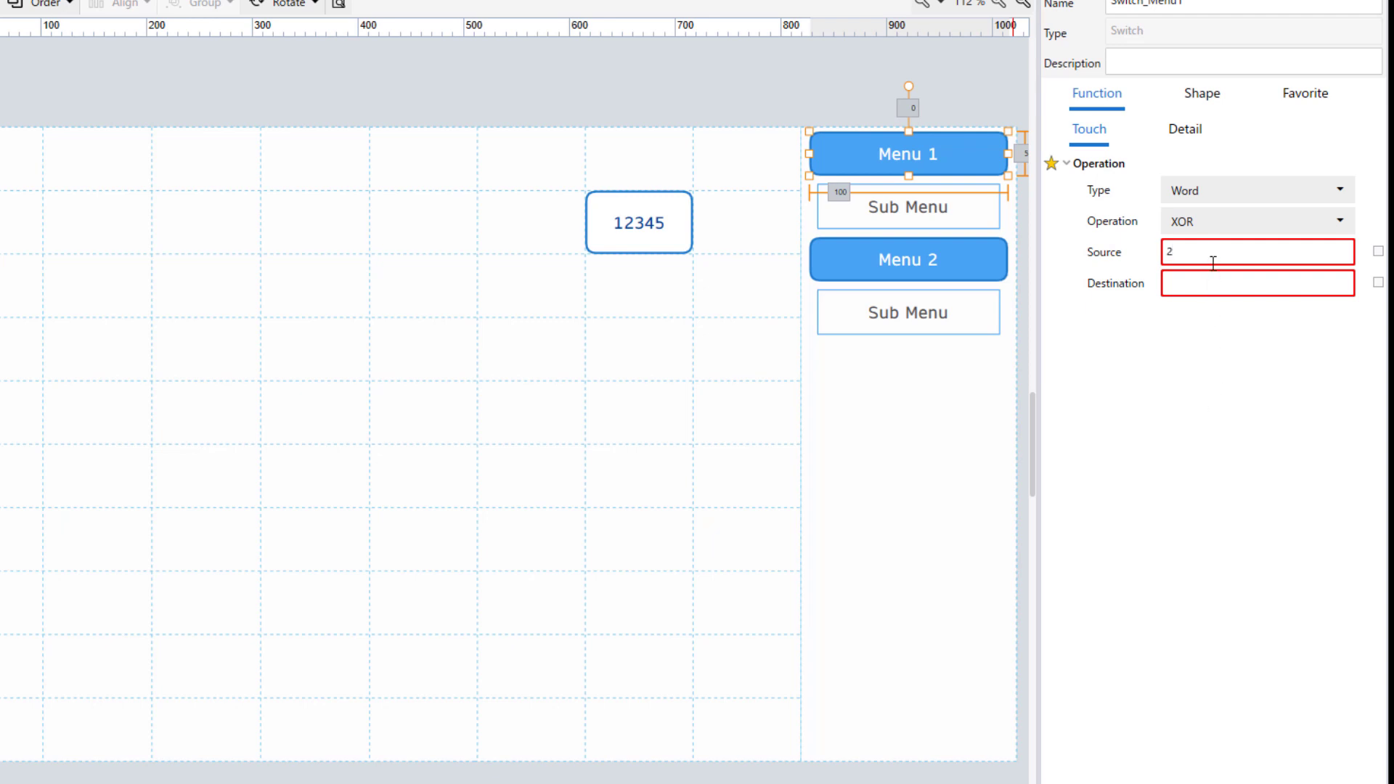
- Assign the INT variable Var1 as the destination of the Menu 1 switch's XOR operation
click(1212, 285)
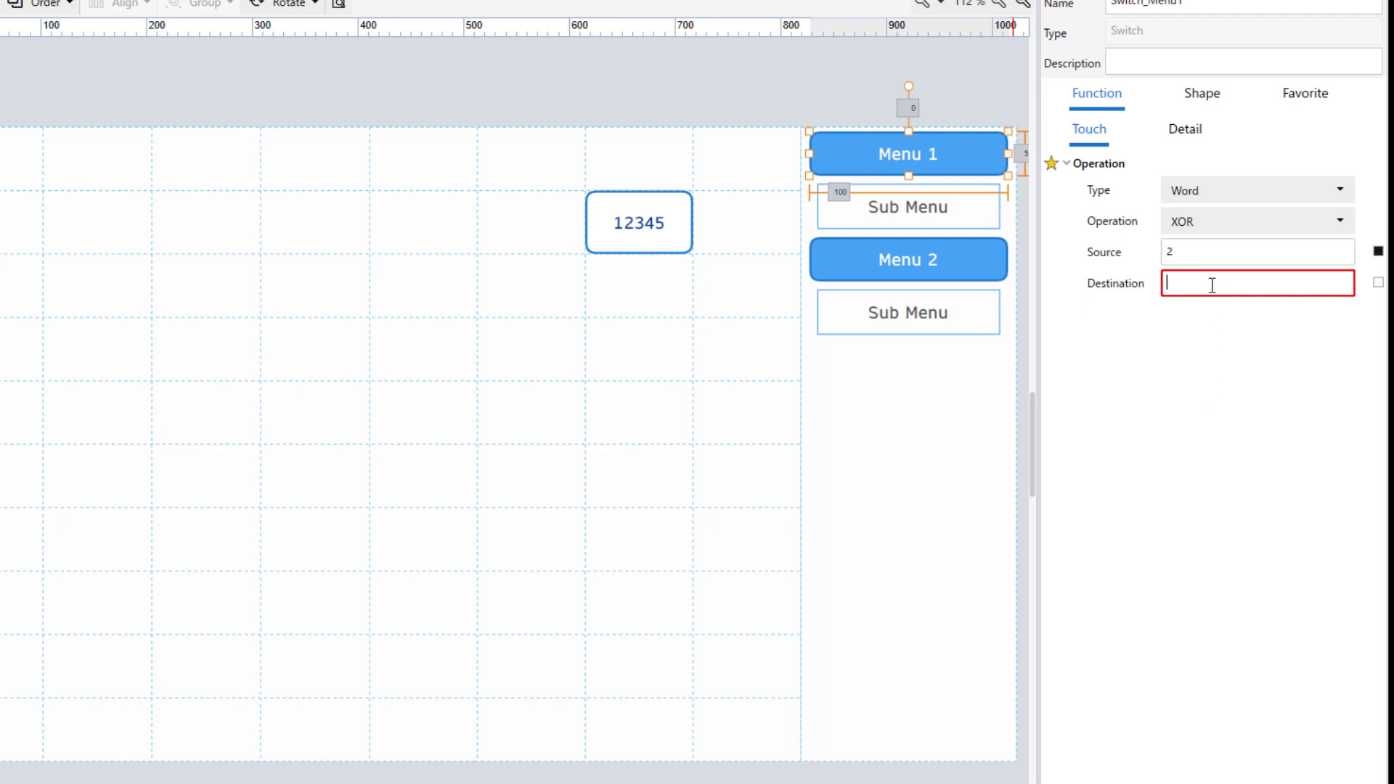
click(1376, 284)
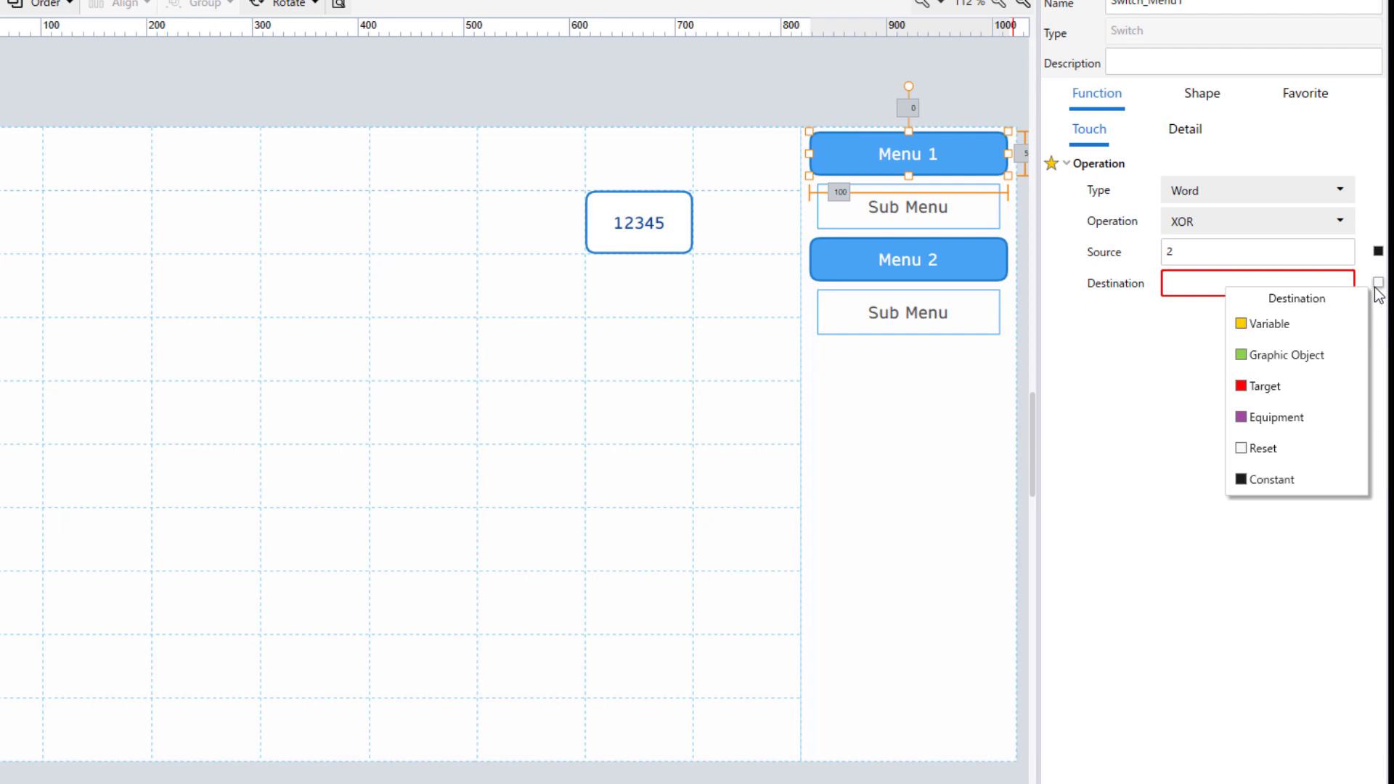
click(1300, 321)
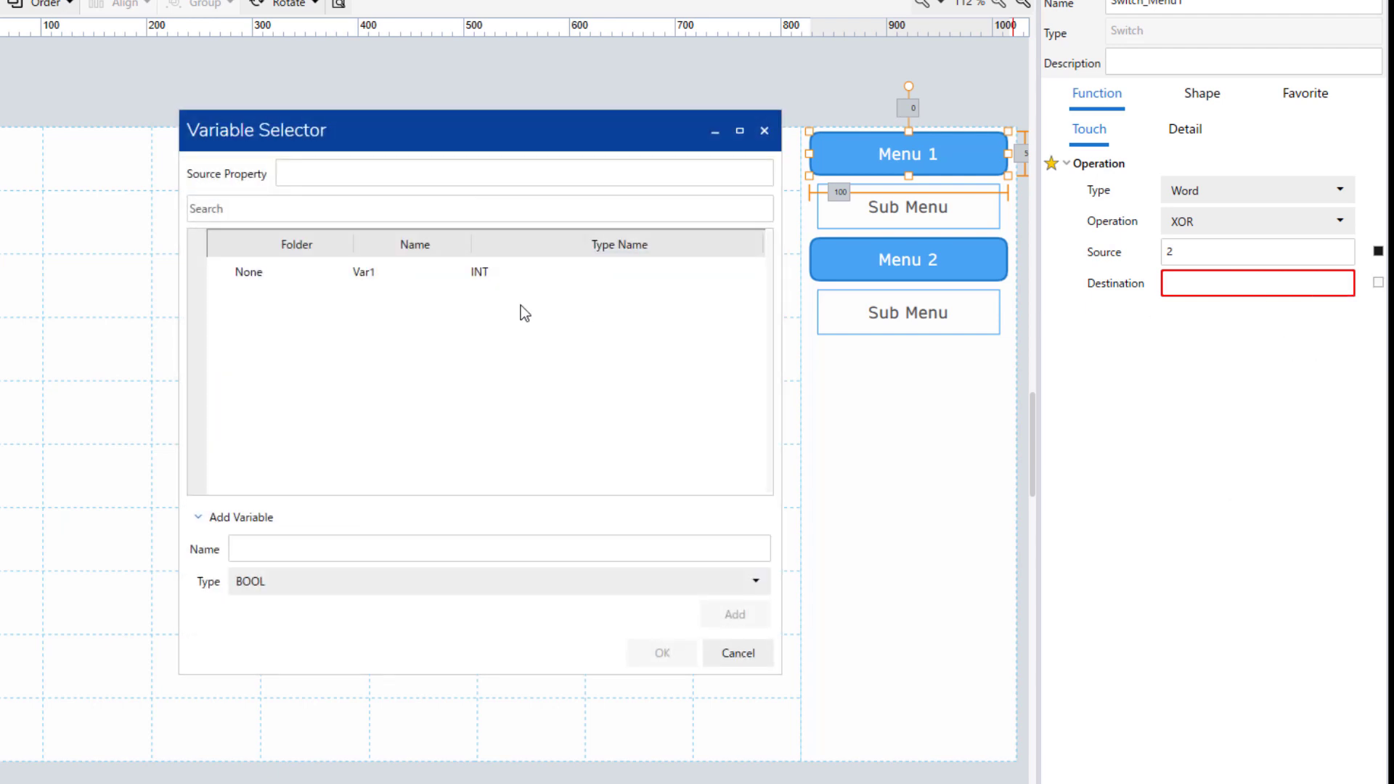
click(314, 281)
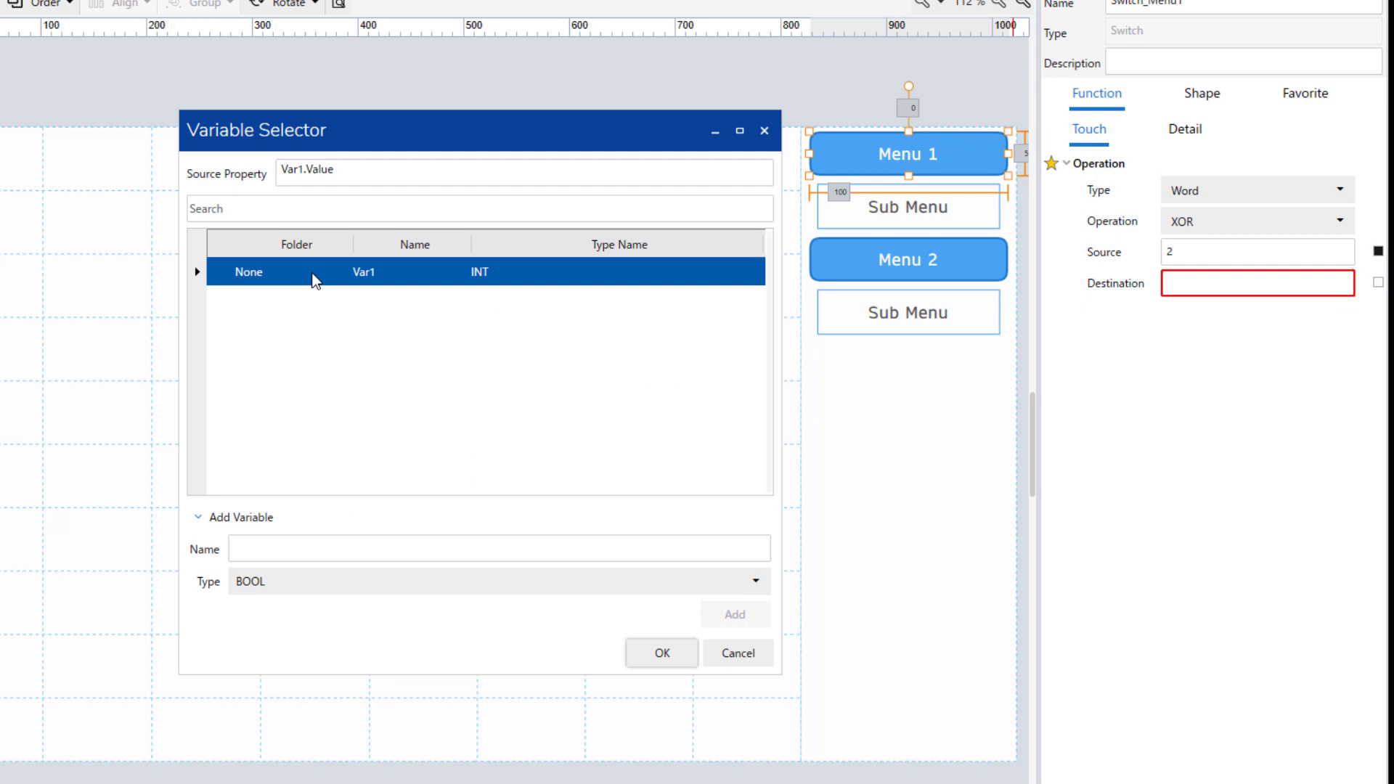
click(655, 663)
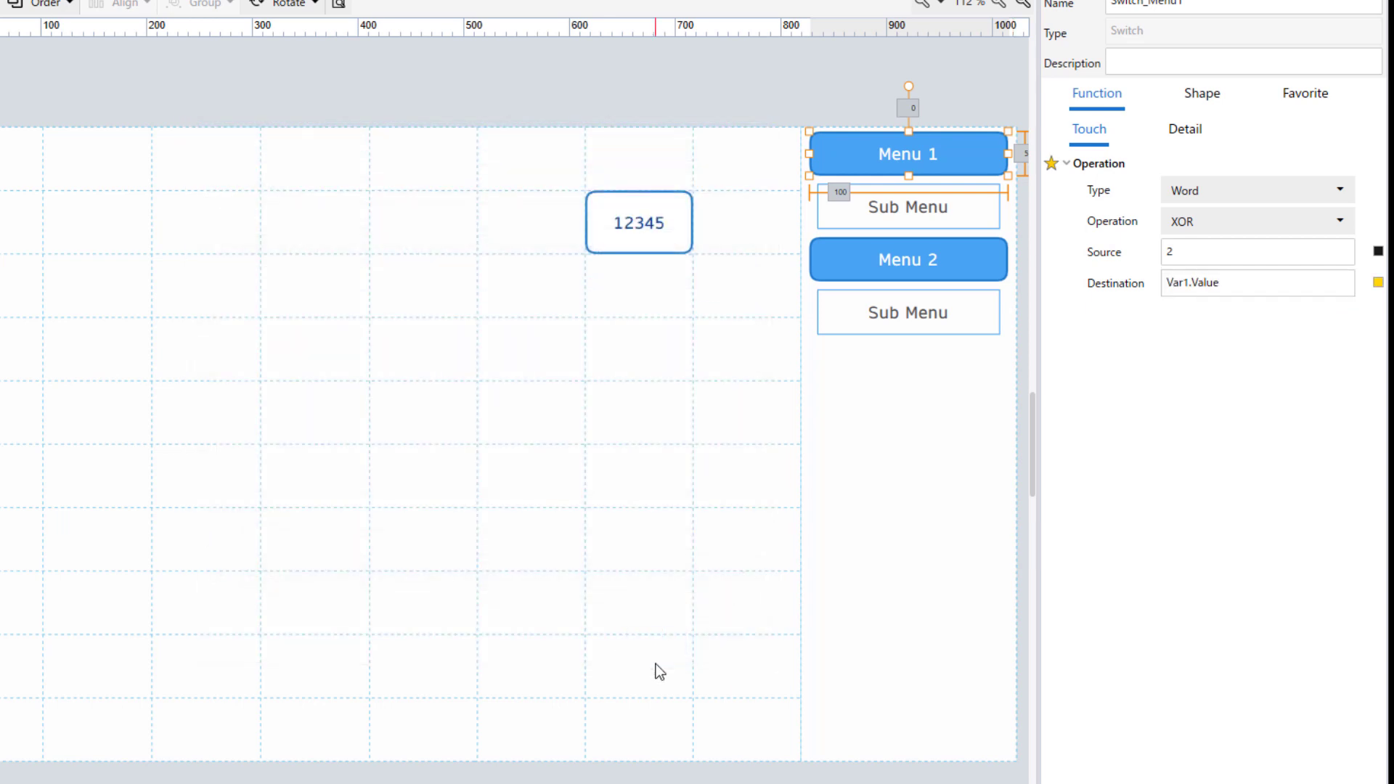
- Bind the current value of the 12345 numeric display to the INT variable Var1
click(633, 216)
click(1378, 131)
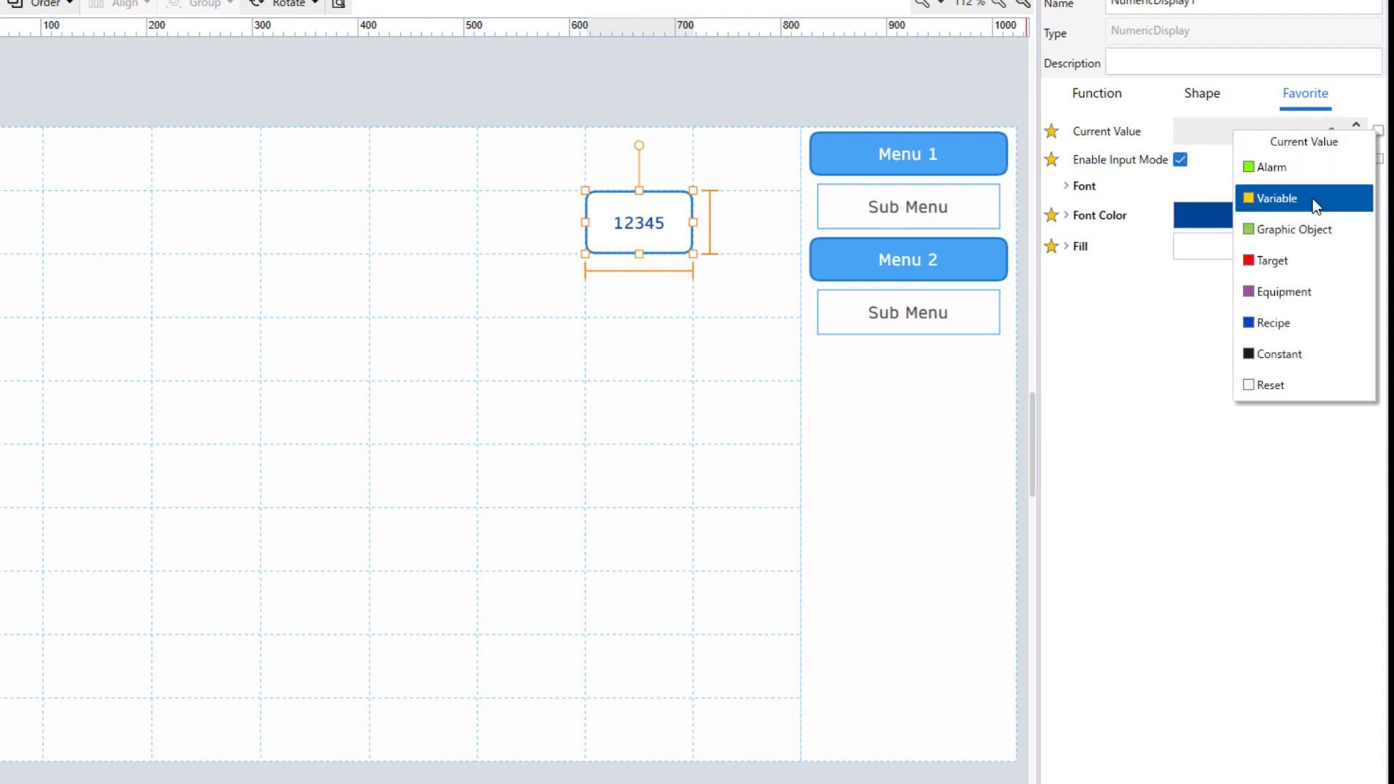
click(1306, 195)
click(359, 276)
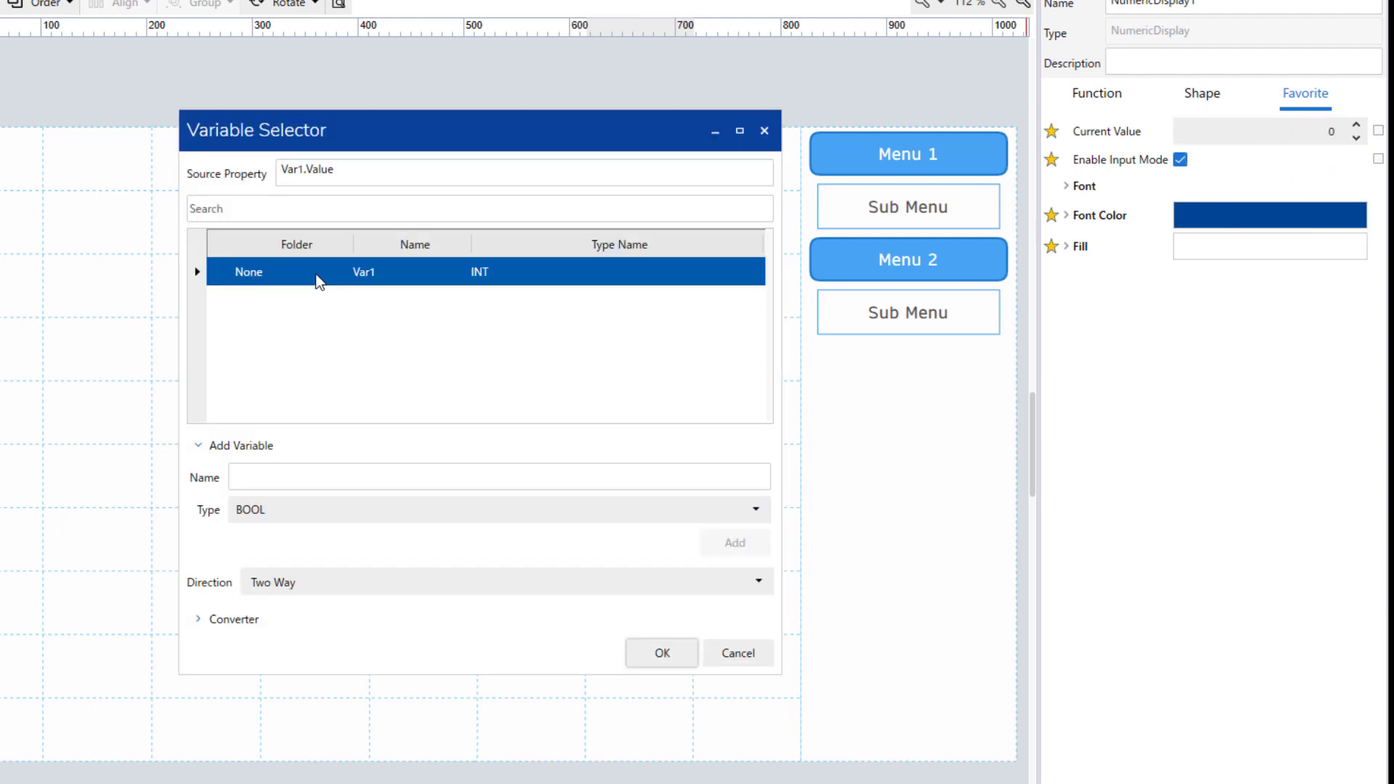
click(660, 651)
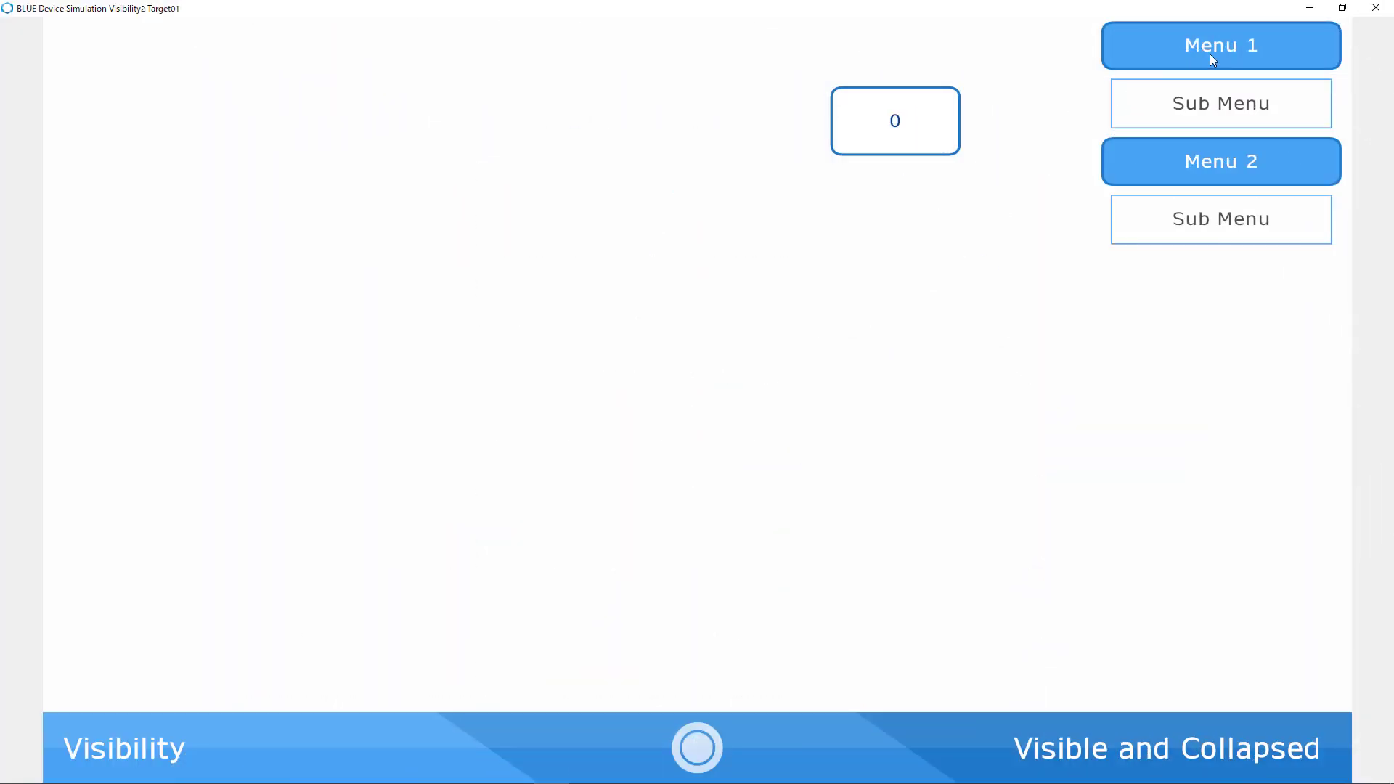
- Operate Menu 1 repeatedly in the device simulation to test the XOR operation's effect on the sub menu and numeric display
click(1211, 55)
click(1210, 55)
click(1210, 55)
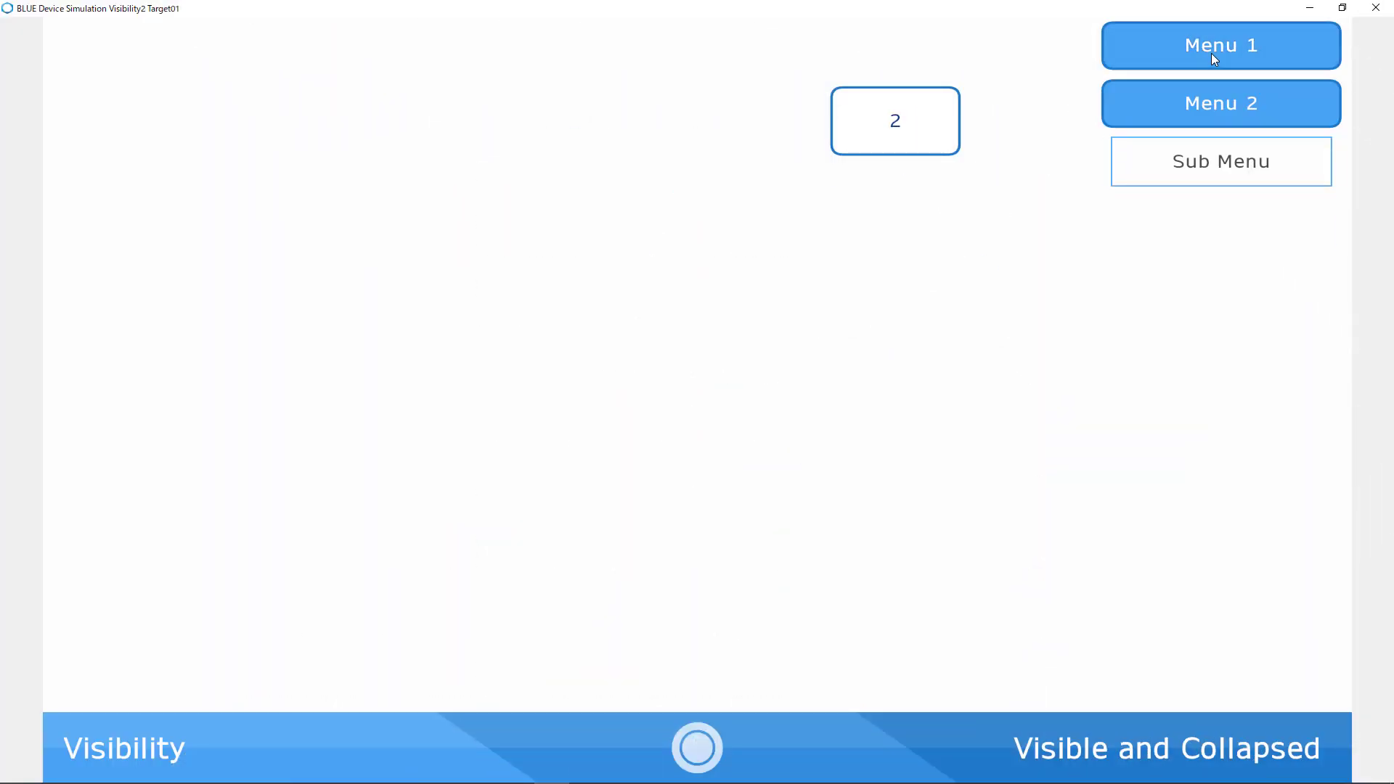
click(1211, 56)
click(1211, 54)
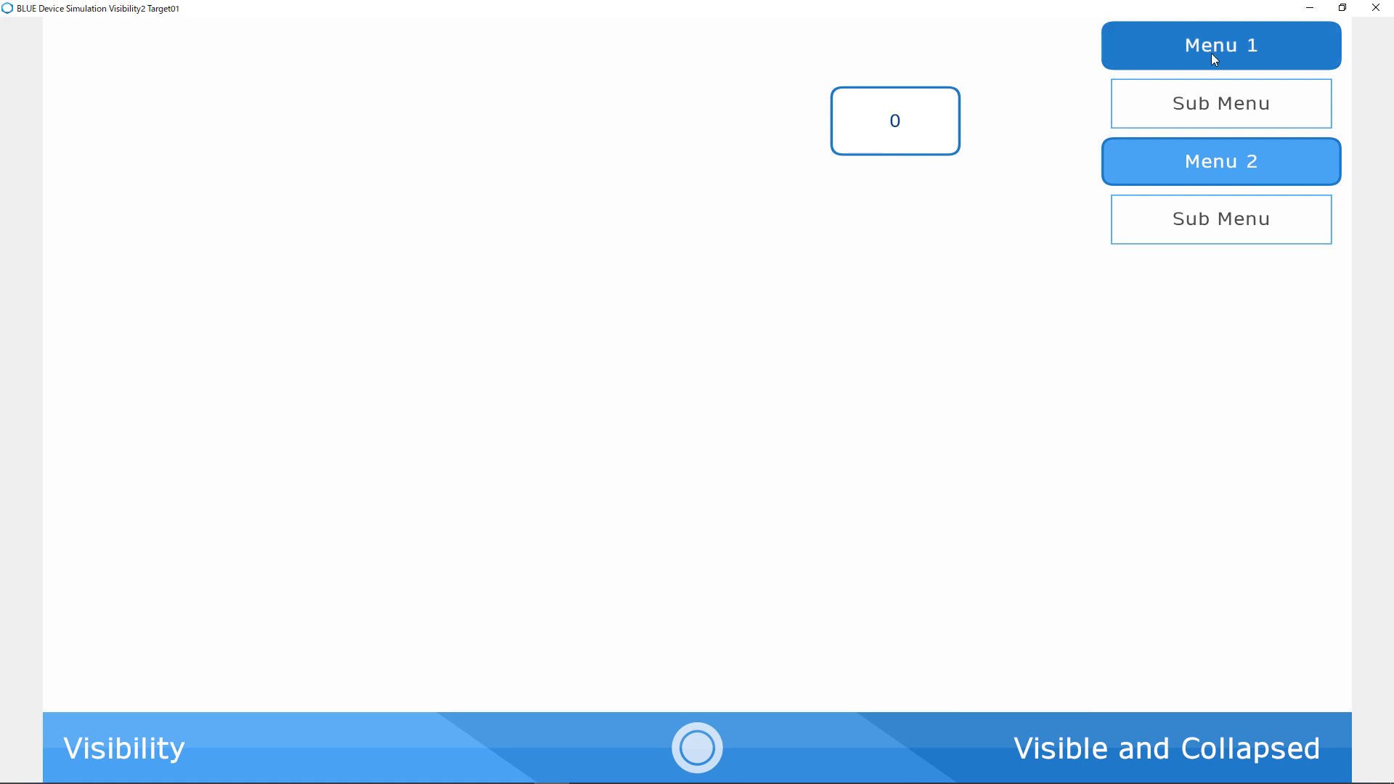
click(1211, 54)
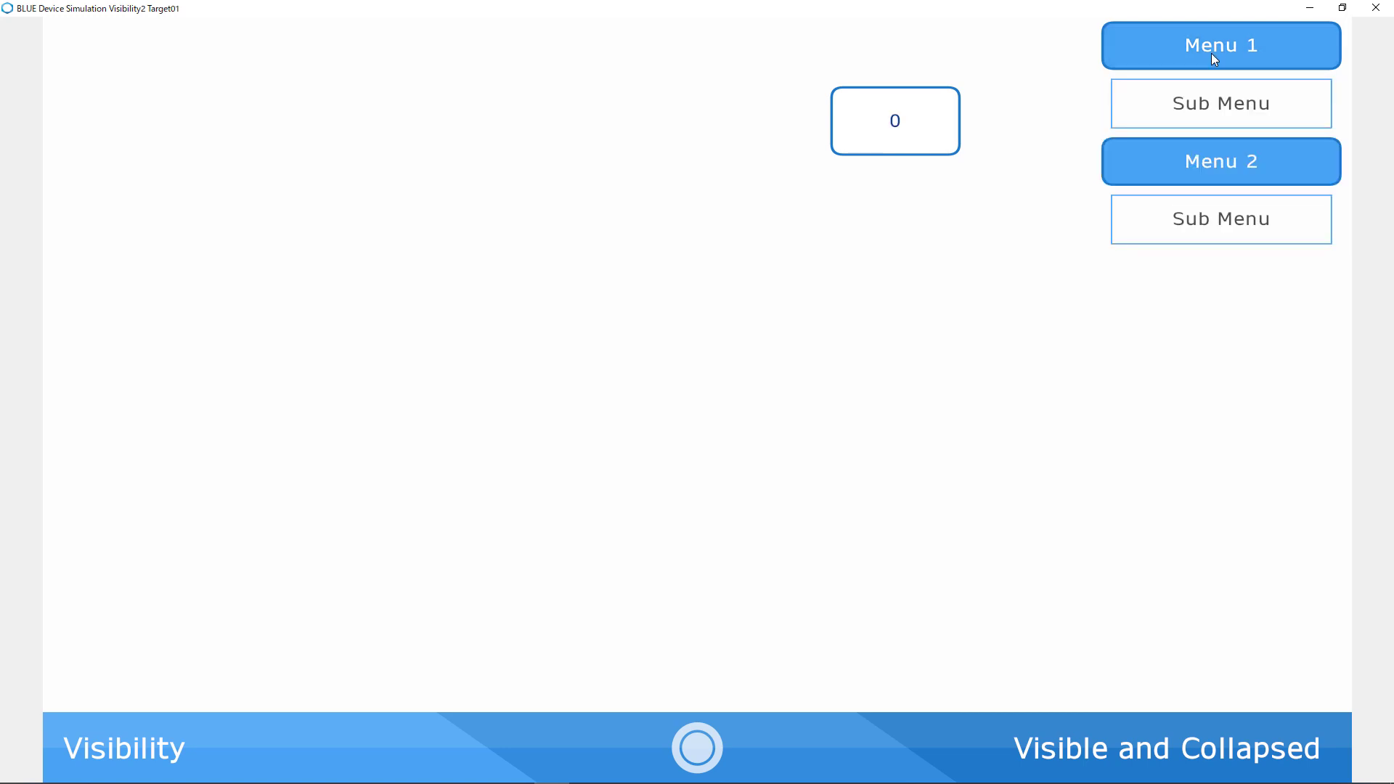
click(1211, 53)
click(1210, 54)
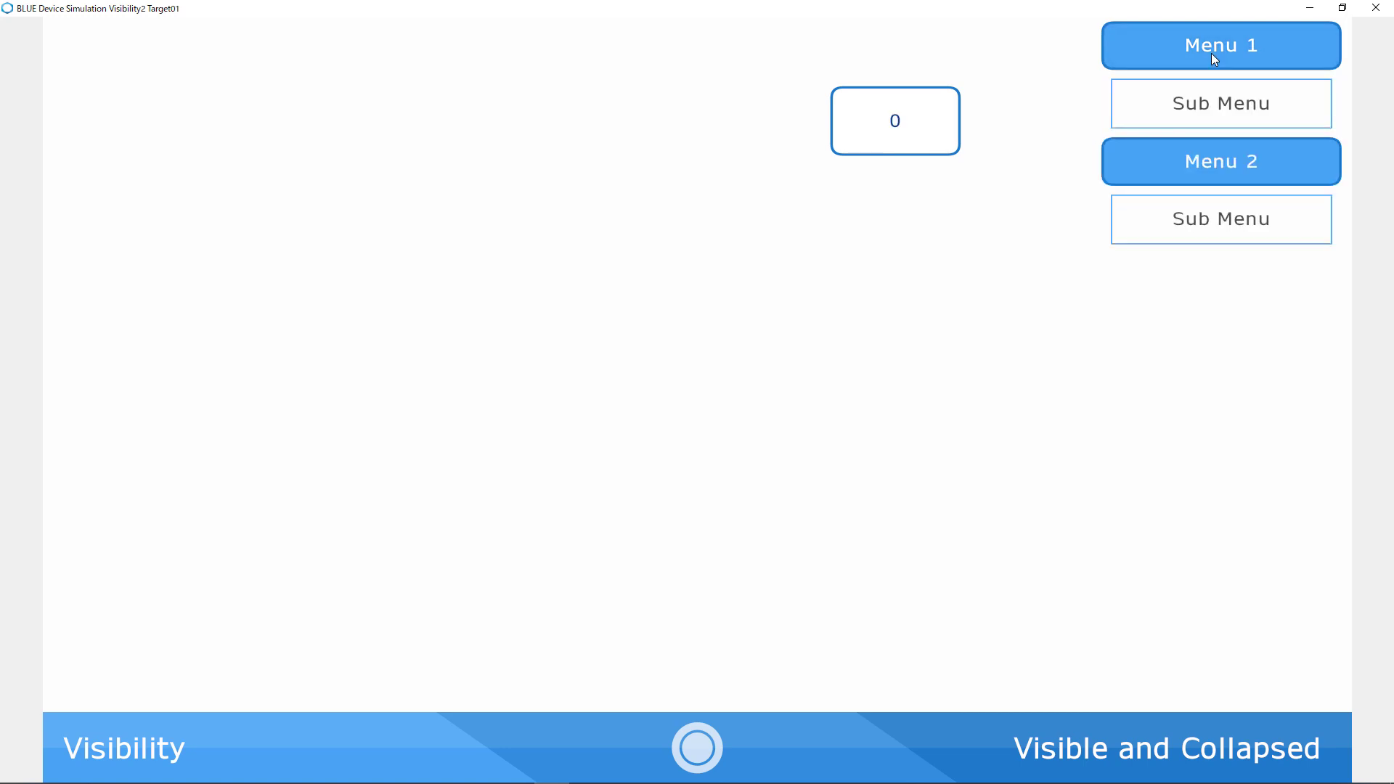